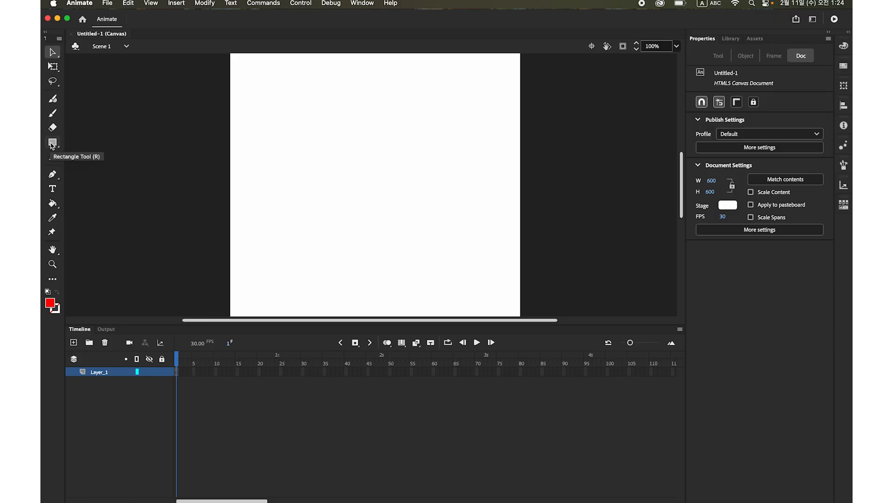
Step: Draw a solid red square without a stroke near the centre of the stage on frame 1
{"action": "left_click", "coordinate": [52, 143]}
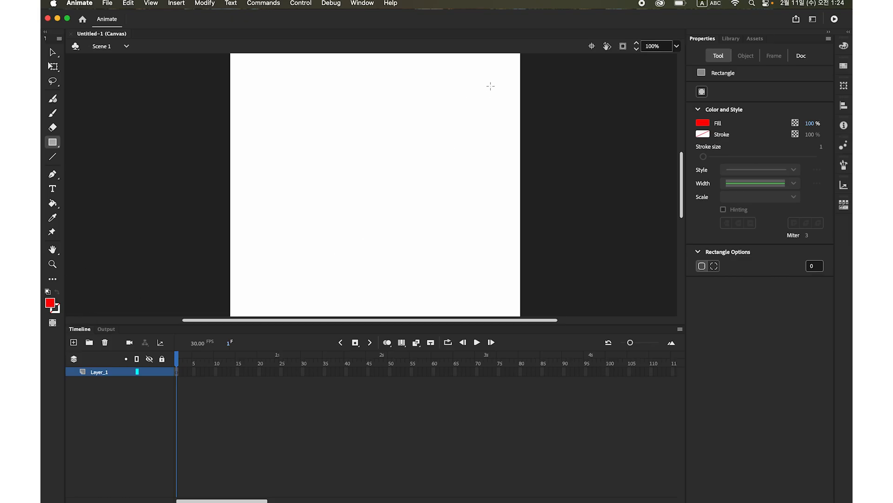
{"action": "left_click_drag", "start_coordinate": [317, 126], "coordinate": [418, 226]}
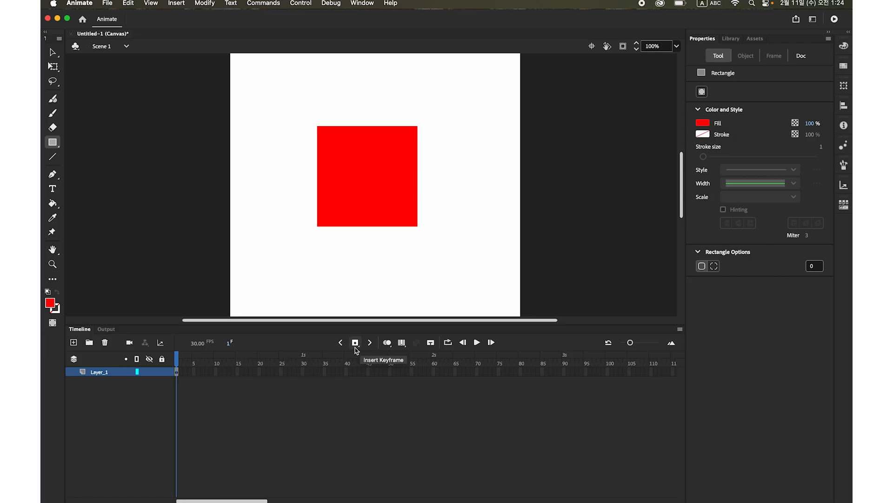
Step: Insert a blank keyframe at frame 30 of Layer_1 and check the frames before it
{"action": "left_click", "coordinate": [303, 373]}
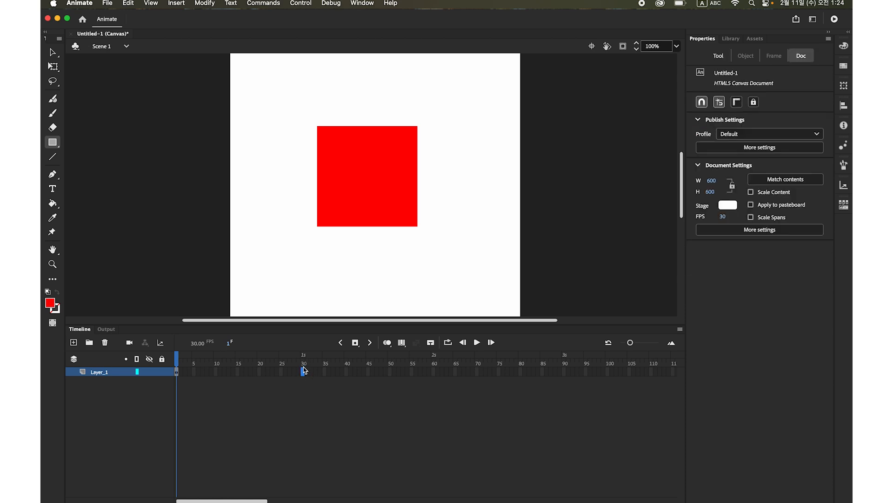
{"action": "left_click", "coordinate": [357, 344]}
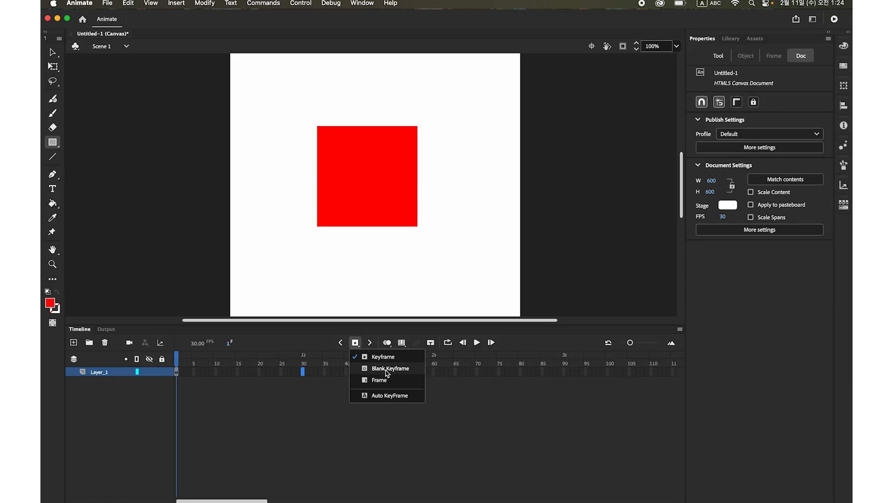
{"action": "left_click", "coordinate": [590, 247]}
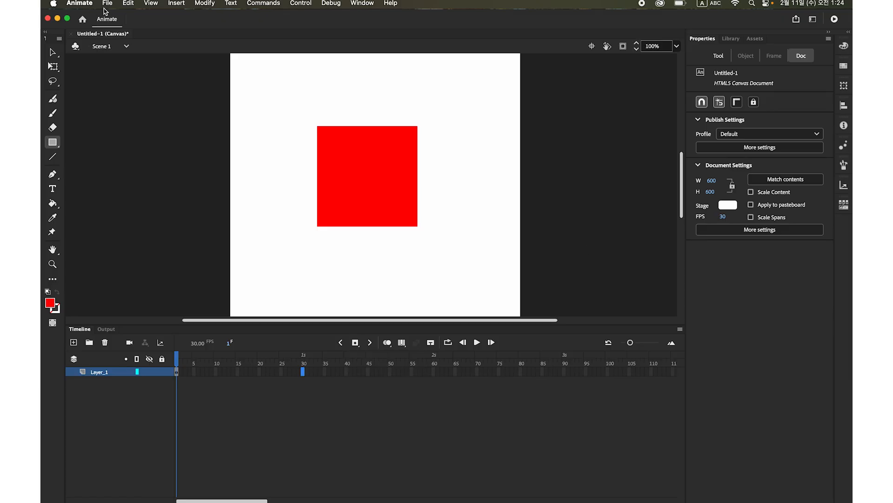
{"action": "left_click", "coordinate": [176, 3]}
{"action": "mouse_move", "coordinate": [199, 75]}
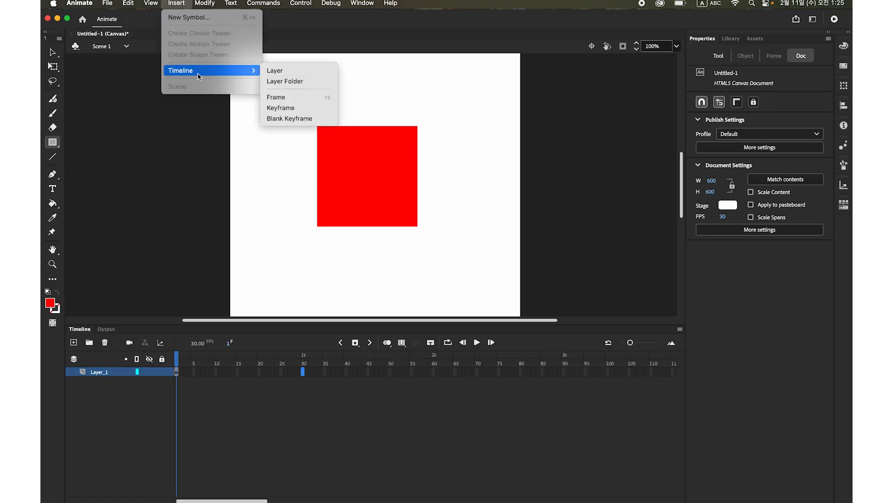
{"action": "left_click", "coordinate": [303, 119]}
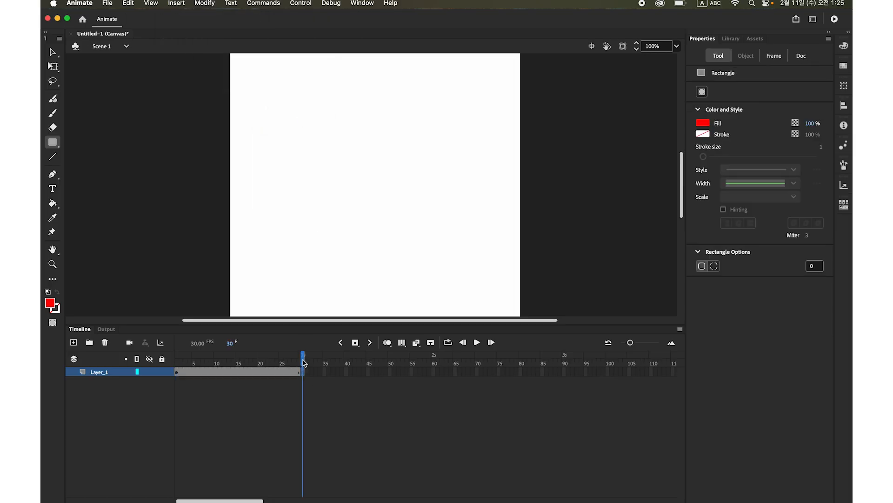
{"action": "left_click_drag", "start_coordinate": [303, 361], "coordinate": [285, 362]}
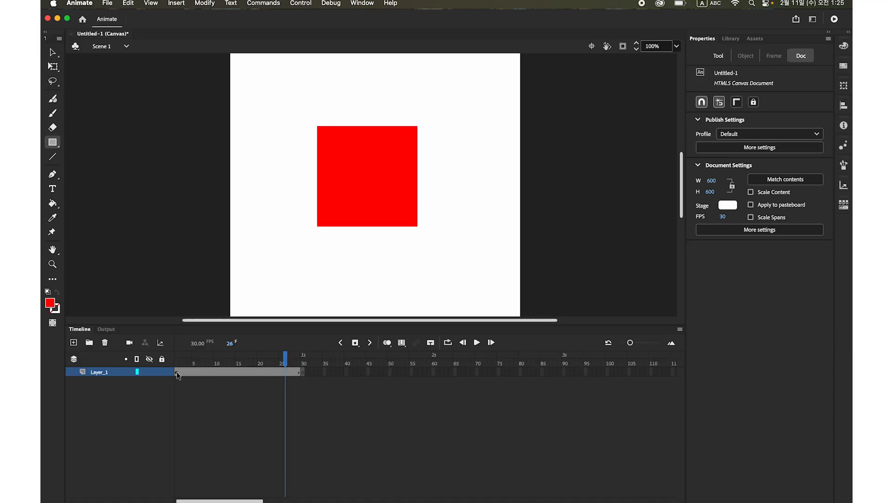
{"action": "left_click", "coordinate": [177, 373]}
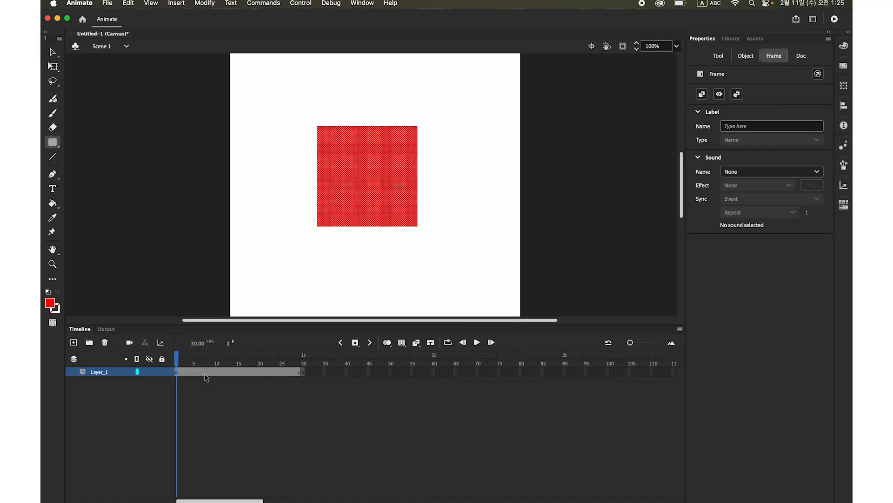
Step: Draw a yellow (#FFFF00) circle without a stroke near the stage centre on the blank keyframe at frame 30
{"action": "left_click", "coordinate": [303, 373]}
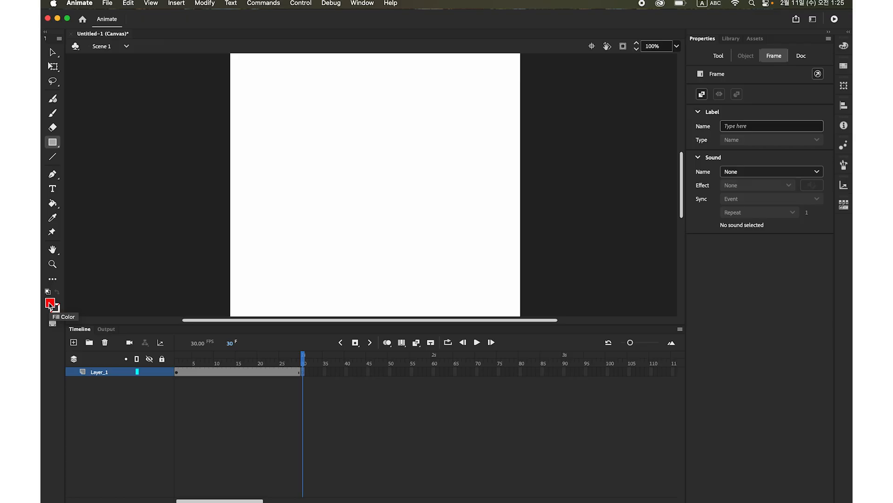
{"action": "left_click", "coordinate": [52, 144]}
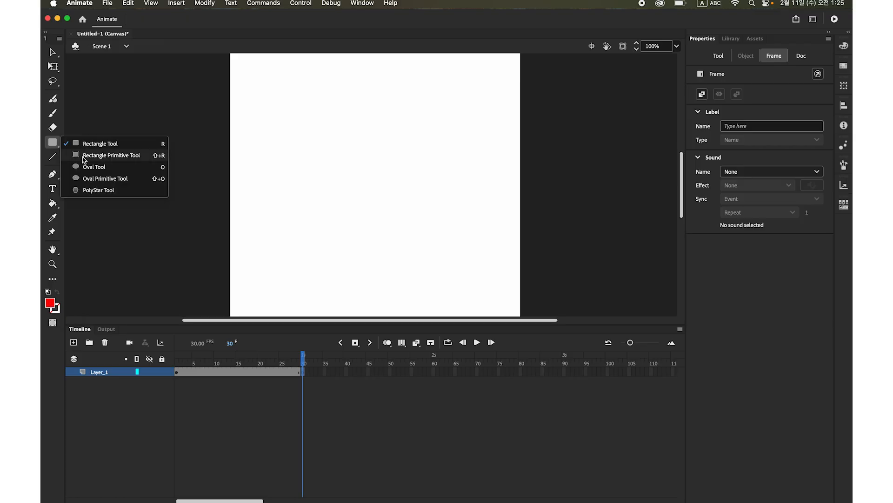
{"action": "left_click", "coordinate": [95, 167]}
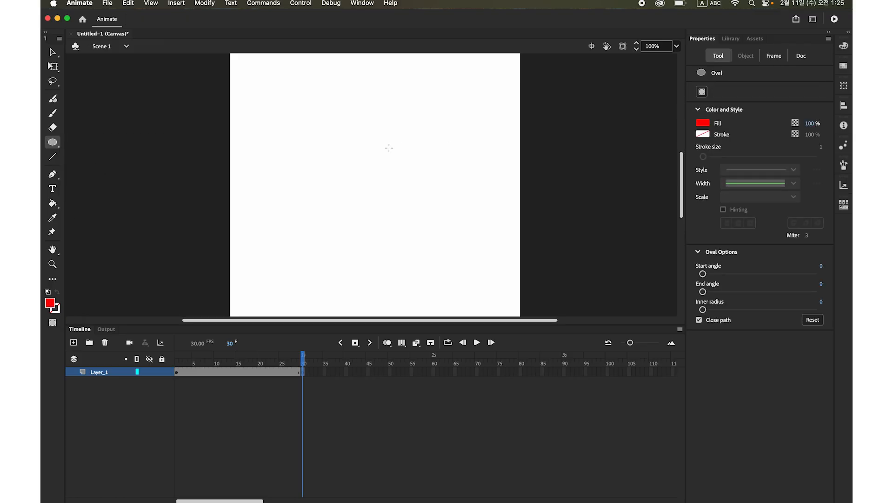
{"action": "left_click", "coordinate": [708, 127]}
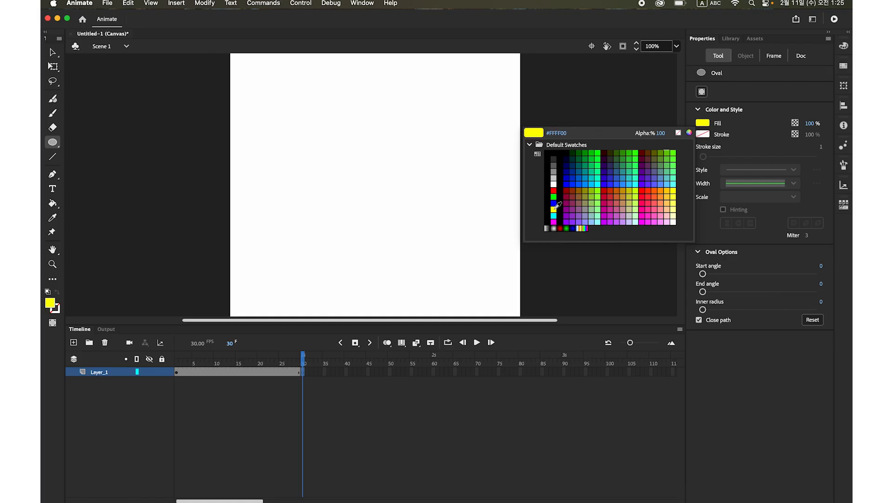
{"action": "left_click", "coordinate": [673, 189]}
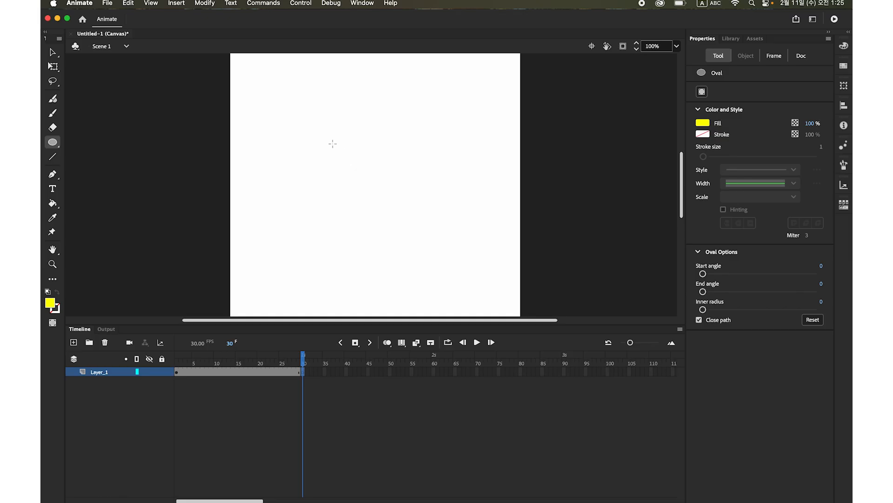
{"action": "left_click_drag", "start_coordinate": [327, 138], "coordinate": [424, 237]}
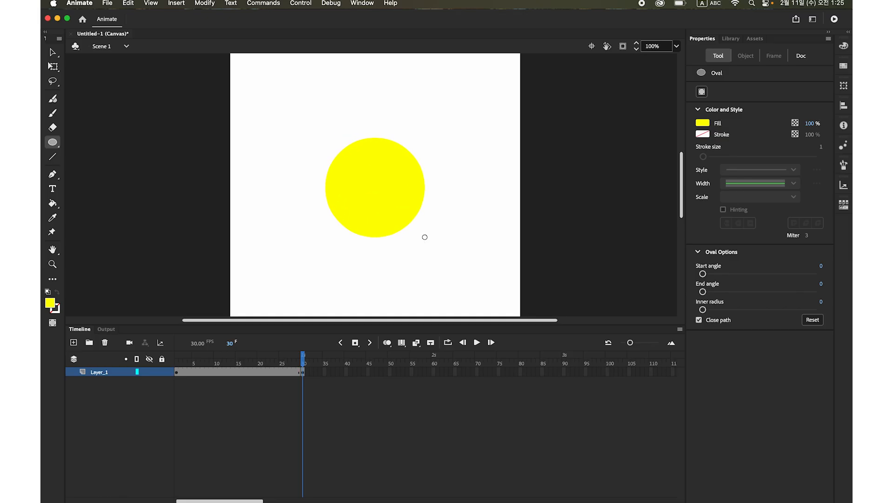
{"action": "left_click", "coordinate": [52, 52]}
Step: Compare the two keyframes and create a shape tween between the square at frame 1 and the circle at frame 30
{"action": "left_click", "coordinate": [177, 371]}
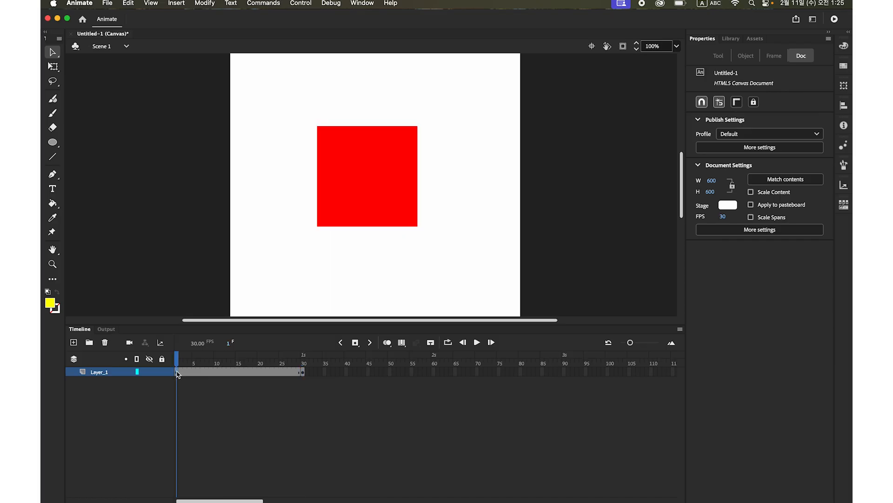
{"action": "left_click", "coordinate": [302, 372]}
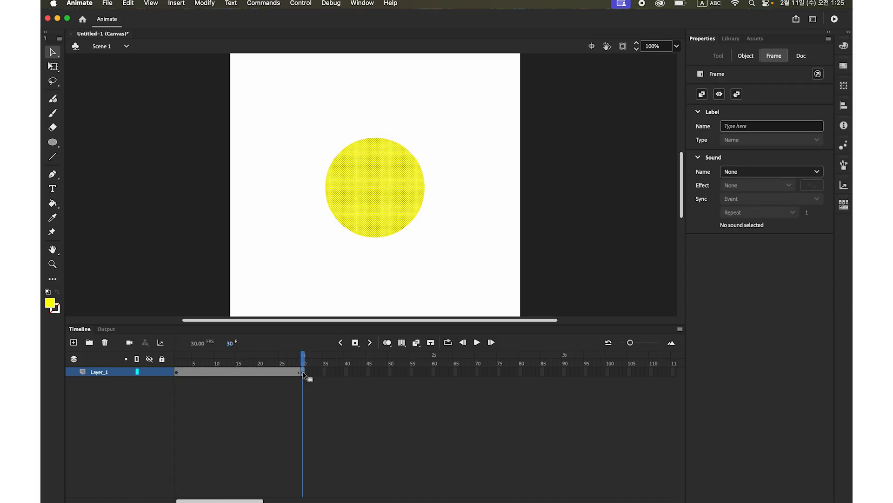
{"action": "left_click", "coordinate": [237, 372]}
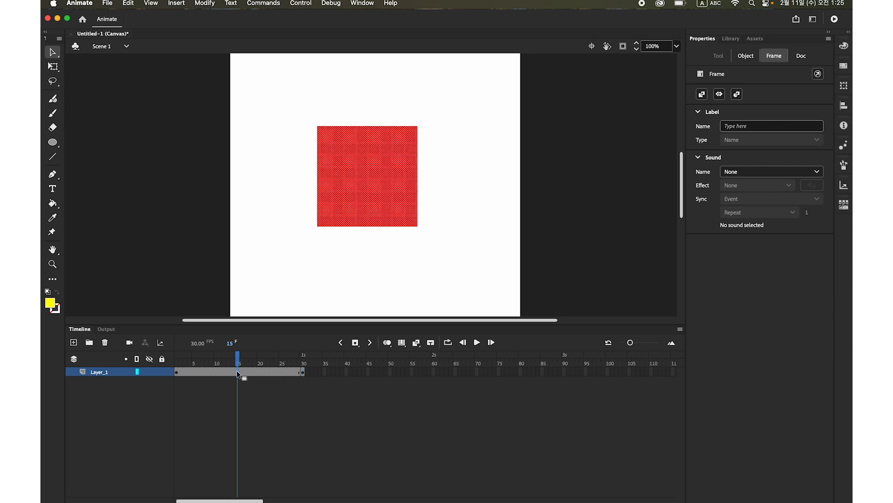
{"action": "right_click", "coordinate": [237, 372]}
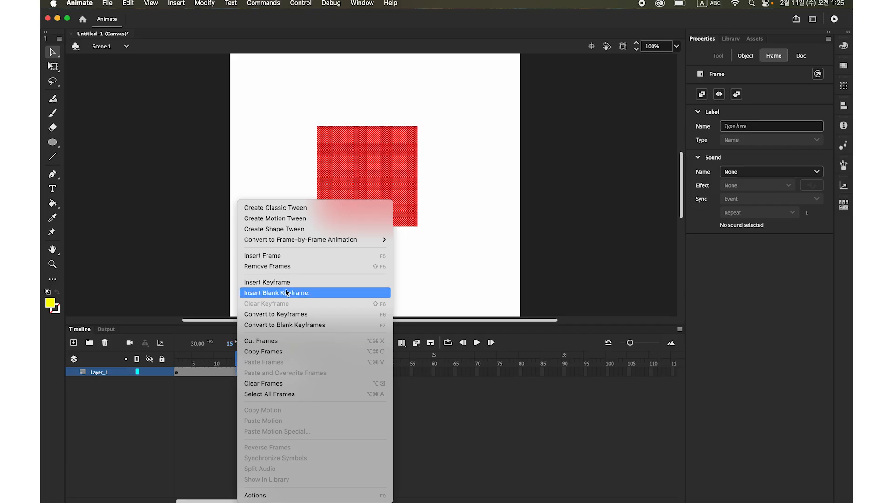
{"action": "left_click", "coordinate": [298, 231]}
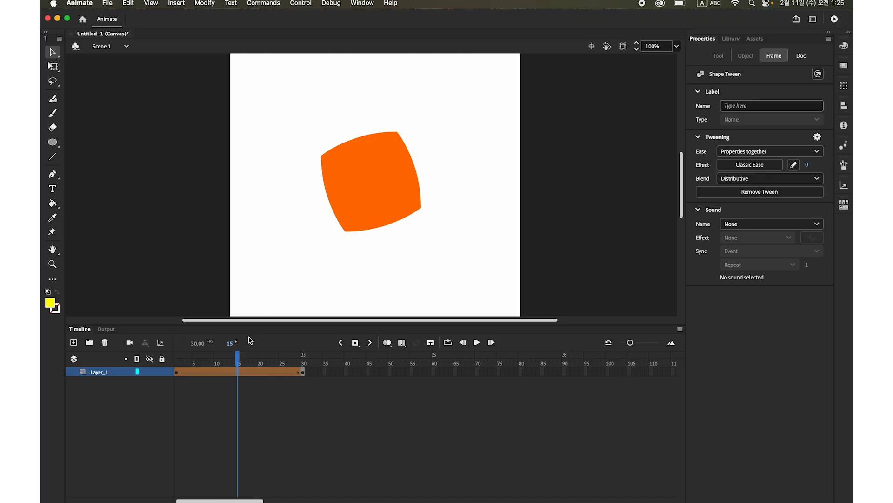
Step: Play back the shape tween on the timeline from frame 1
{"action": "left_click_drag", "start_coordinate": [237, 358], "coordinate": [177, 371]}
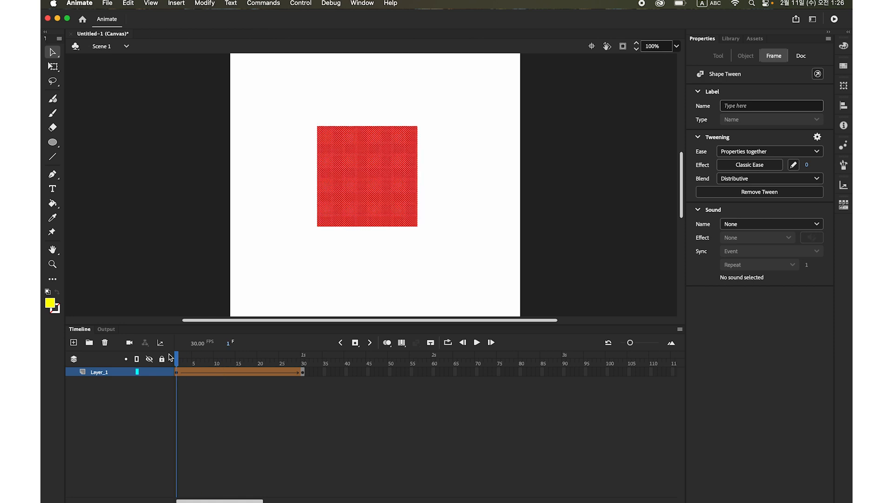
{"action": "left_click", "coordinate": [478, 342]}
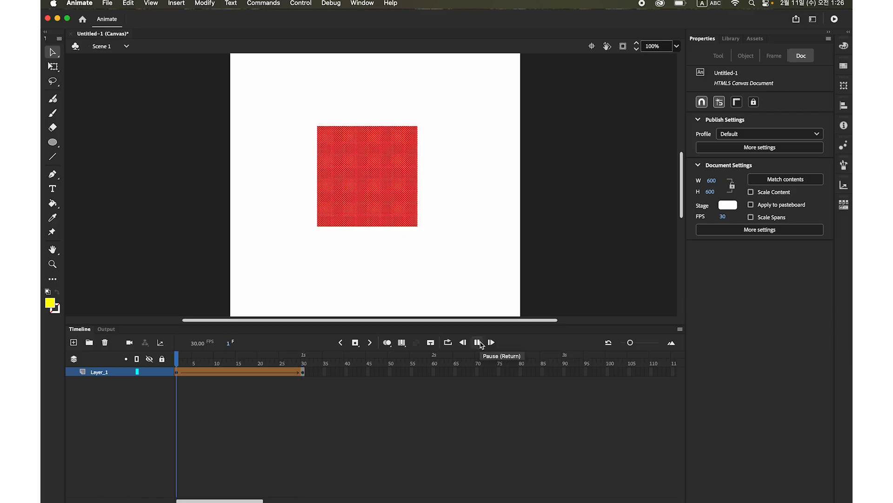
{"action": "left_click", "coordinate": [478, 343]}
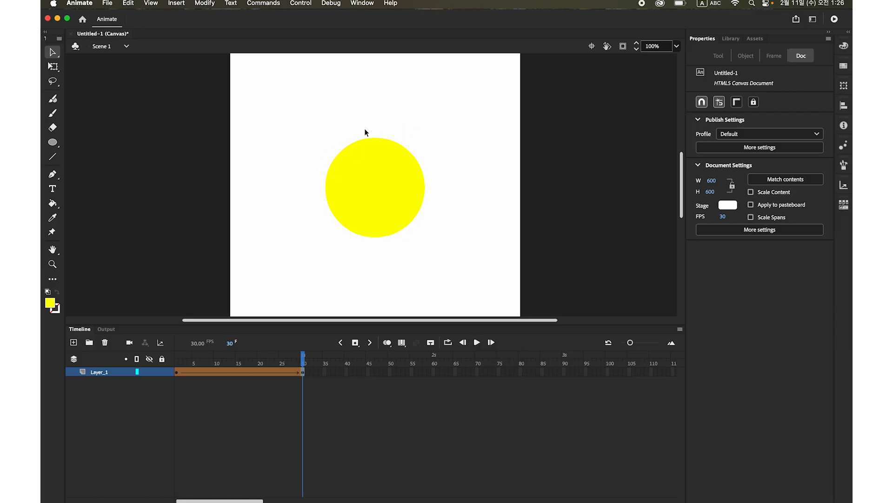
Step: Test the movie in the browser with an enlarged page view, and return to the timeline in Animate
{"action": "left_click", "coordinate": [301, 3]}
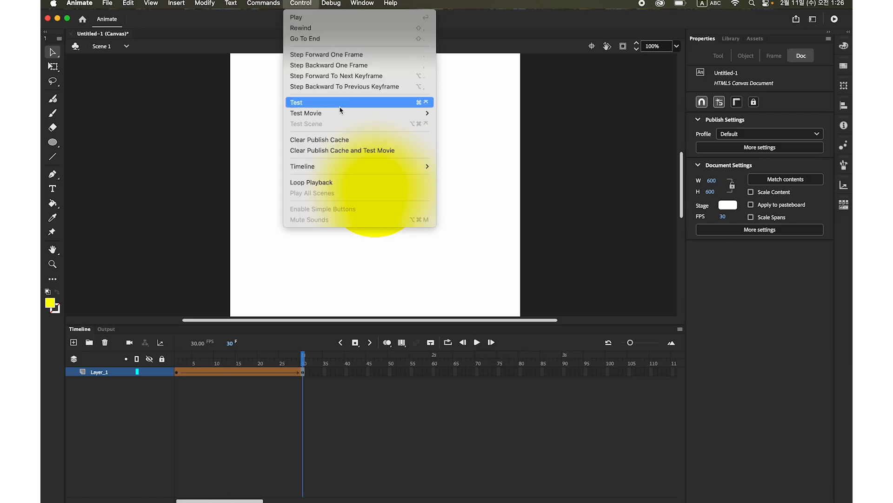
{"action": "mouse_move", "coordinate": [342, 115]}
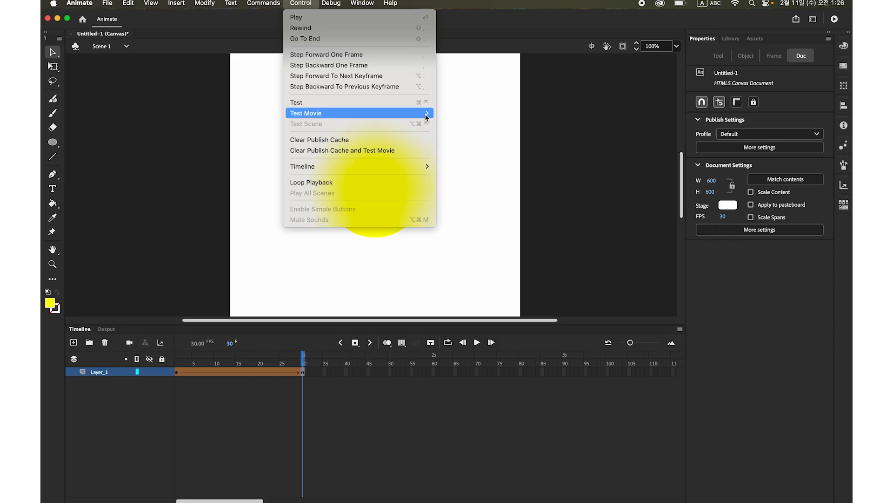
{"action": "left_click", "coordinate": [458, 125]}
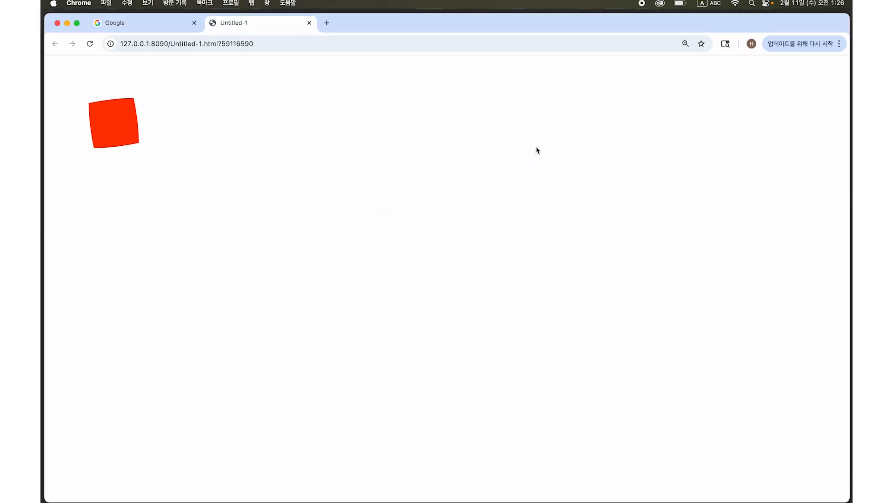
{"action": "key", "text": "super+equal"}
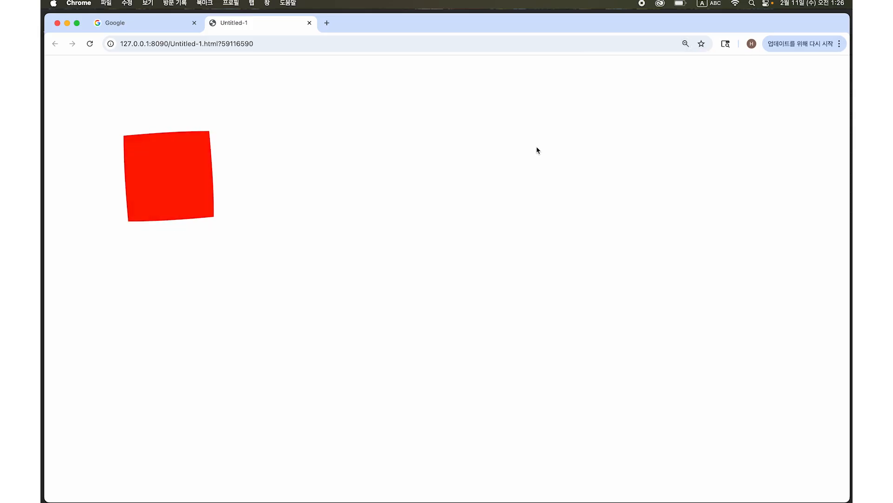
{"action": "mouse_move", "coordinate": [321, 498]}
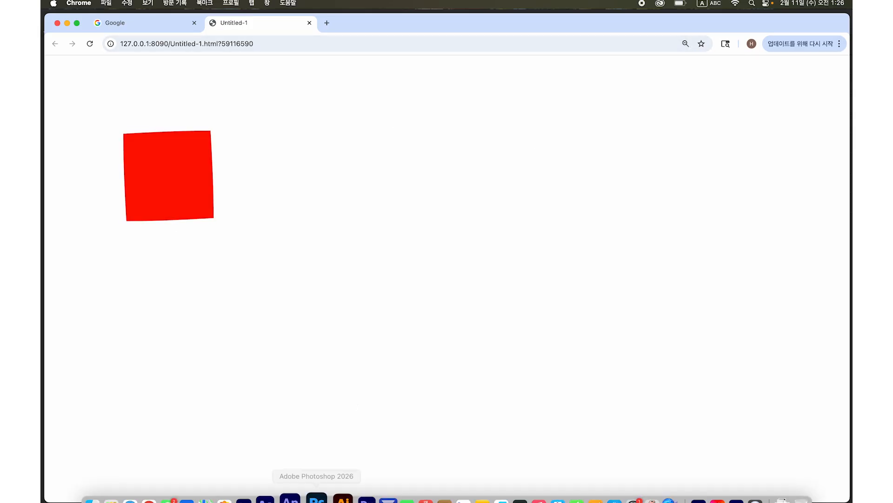
{"action": "left_click", "coordinate": [309, 484]}
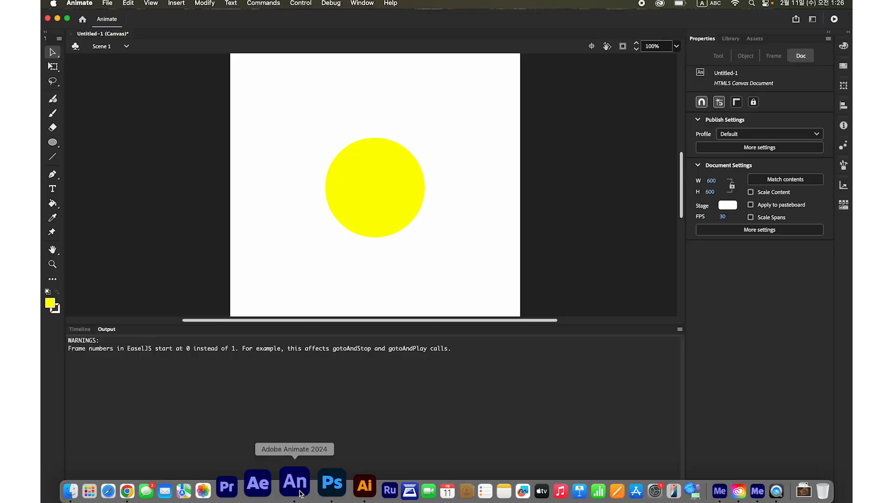
{"action": "left_click", "coordinate": [79, 328]}
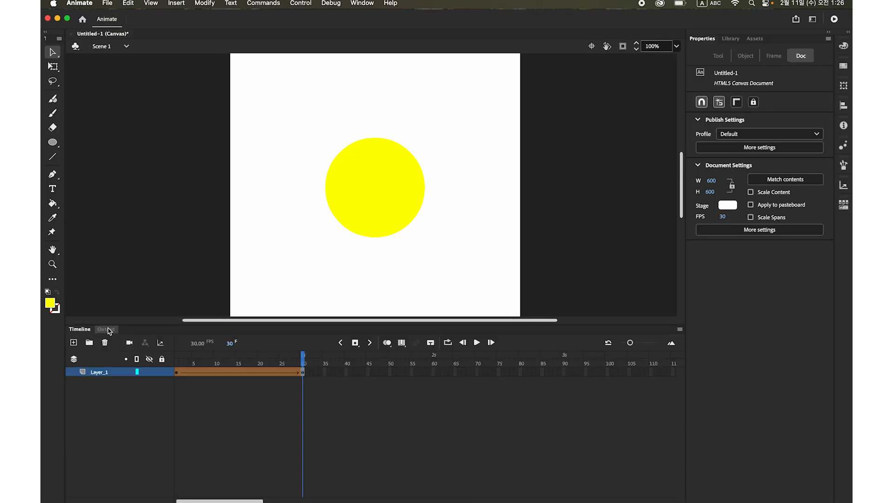
Step: Create a new HTML5 Canvas document from the Square preset, 600 x 600 pixels at 30 fps
{"action": "left_click", "coordinate": [108, 3]}
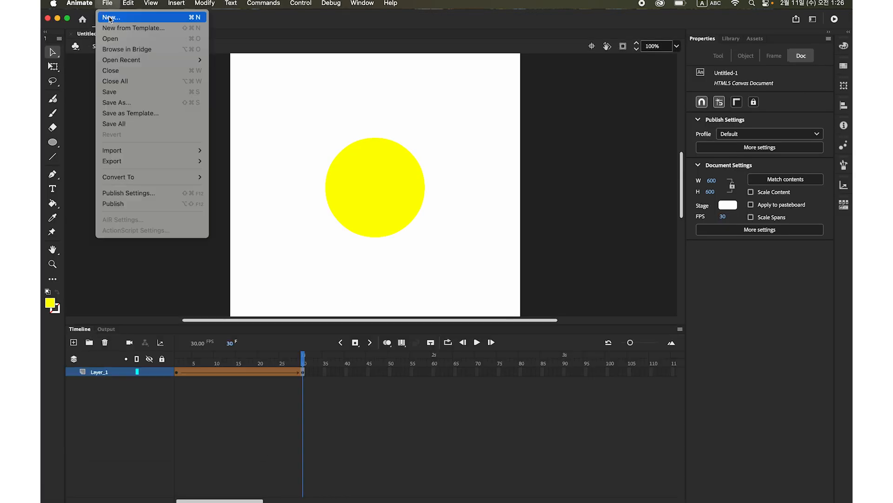
{"action": "left_click", "coordinate": [111, 19]}
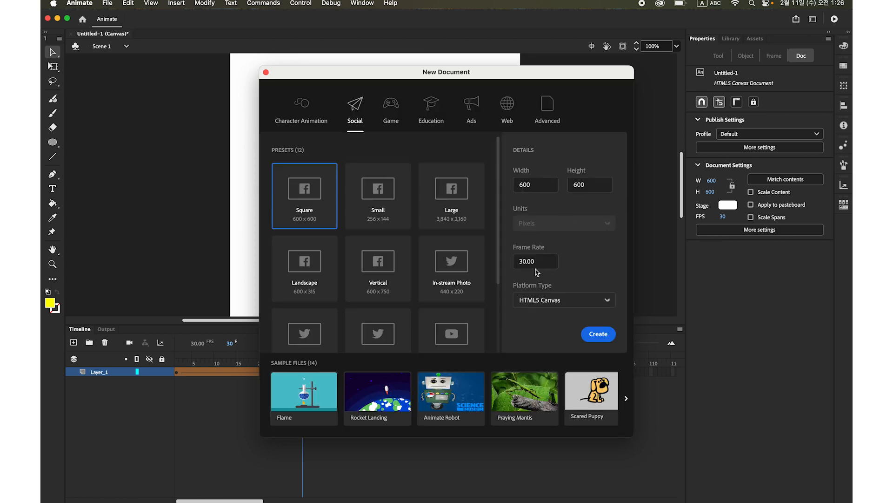
{"action": "left_click", "coordinate": [603, 339]}
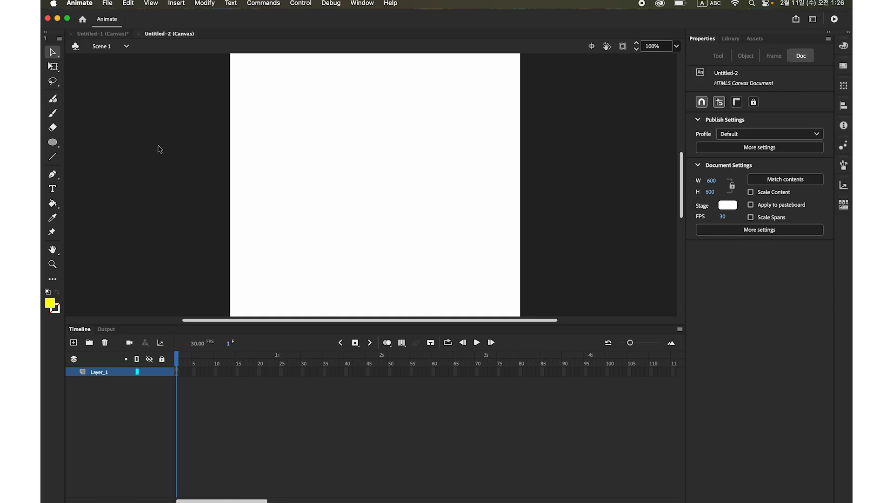
Step: Set the fill colour to none and the stroke colour to red
{"action": "left_click", "coordinate": [51, 305]}
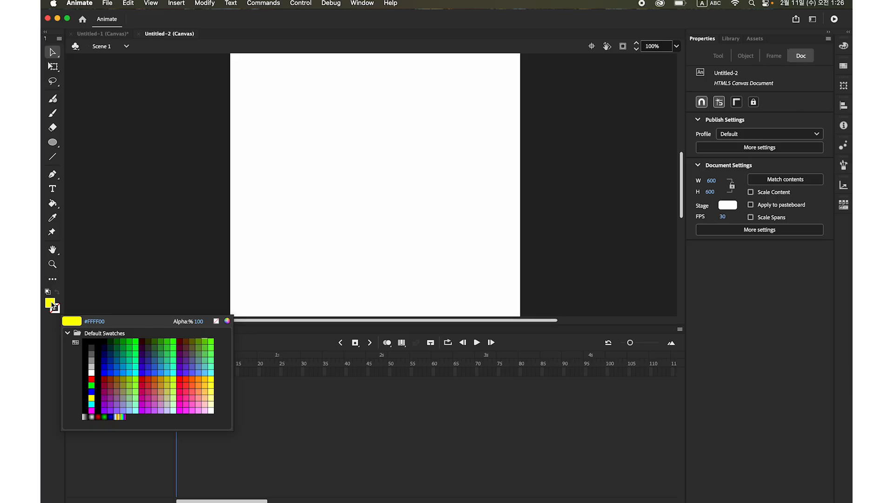
{"action": "left_click", "coordinate": [216, 321]}
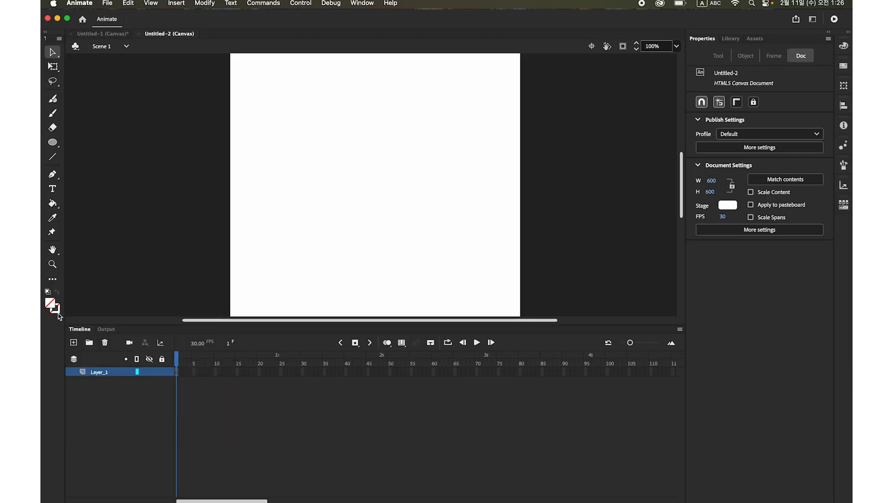
{"action": "left_click", "coordinate": [57, 310]}
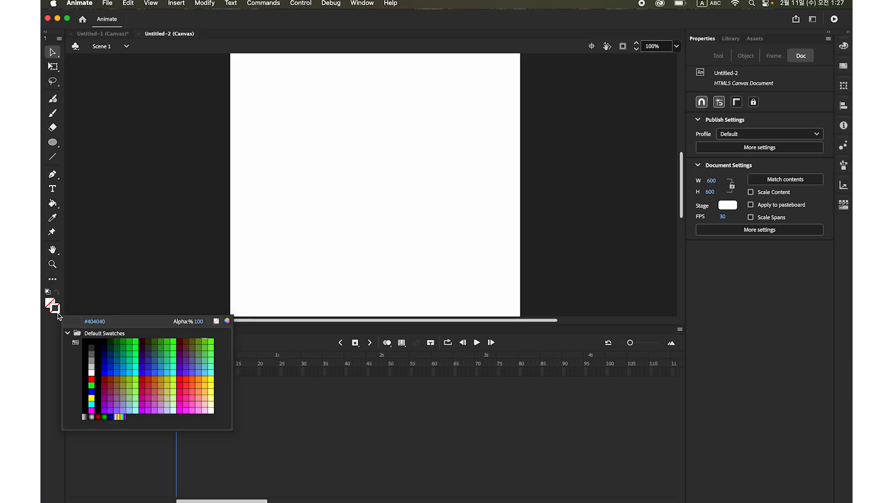
{"action": "left_click", "coordinate": [91, 379]}
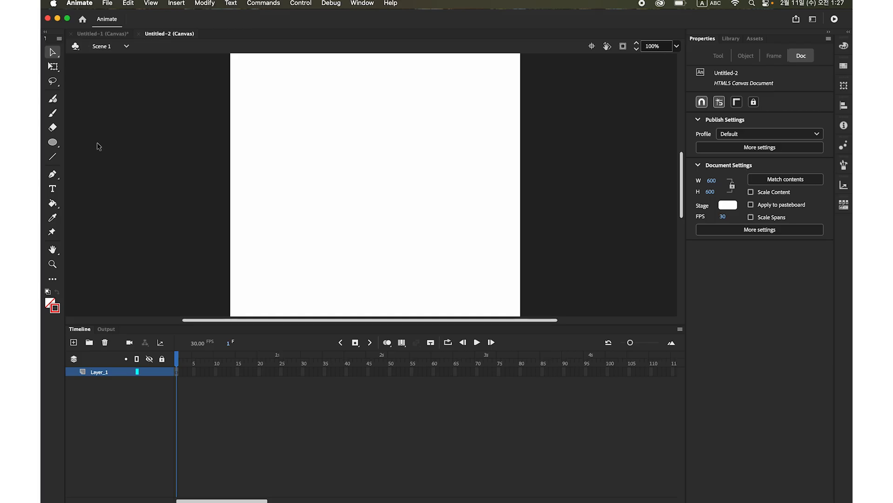
Step: Draw a horizontal line about 489 px long across the stage and set its stroke size to 5
{"action": "left_click", "coordinate": [52, 160]}
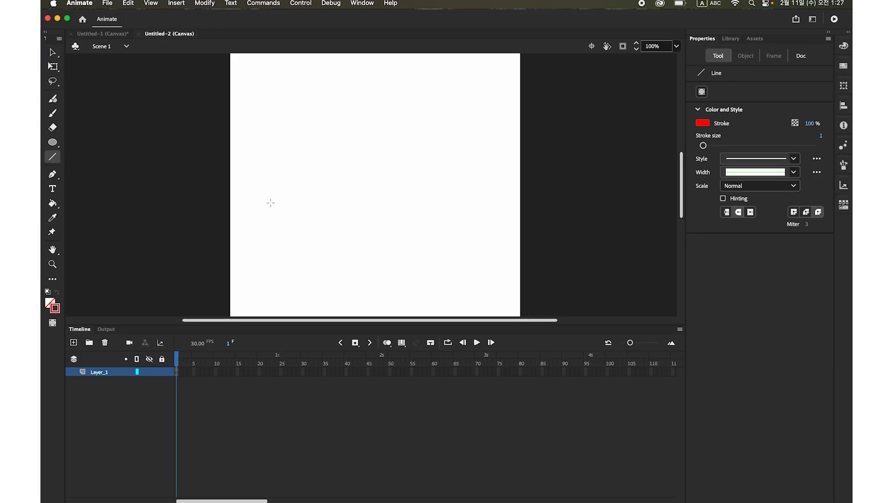
{"action": "left_click_drag", "start_coordinate": [252, 181], "coordinate": [488, 216]}
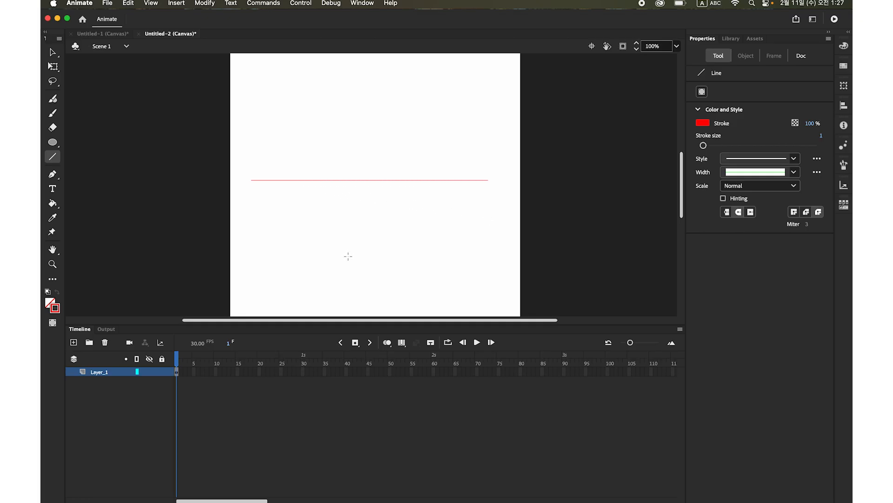
{"action": "key", "text": "v"}
{"action": "left_click_drag", "start_coordinate": [244, 157], "coordinate": [509, 247]}
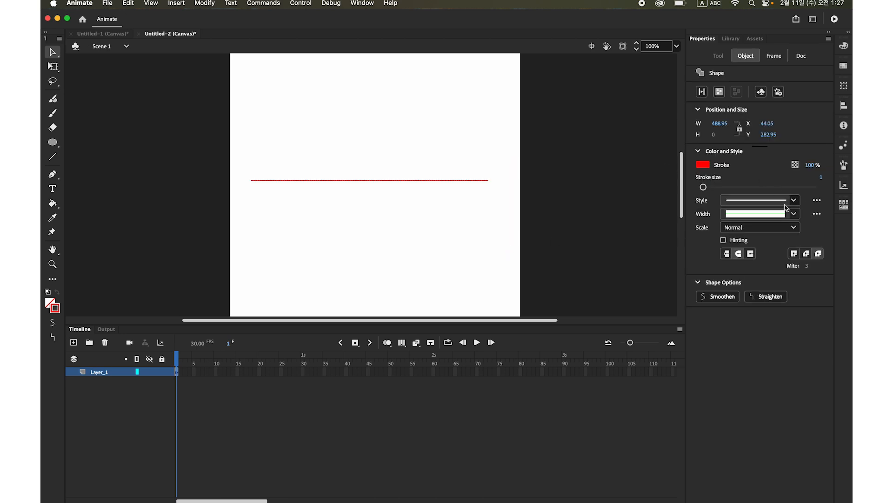
{"action": "left_click_drag", "start_coordinate": [703, 187], "coordinate": [707, 189]}
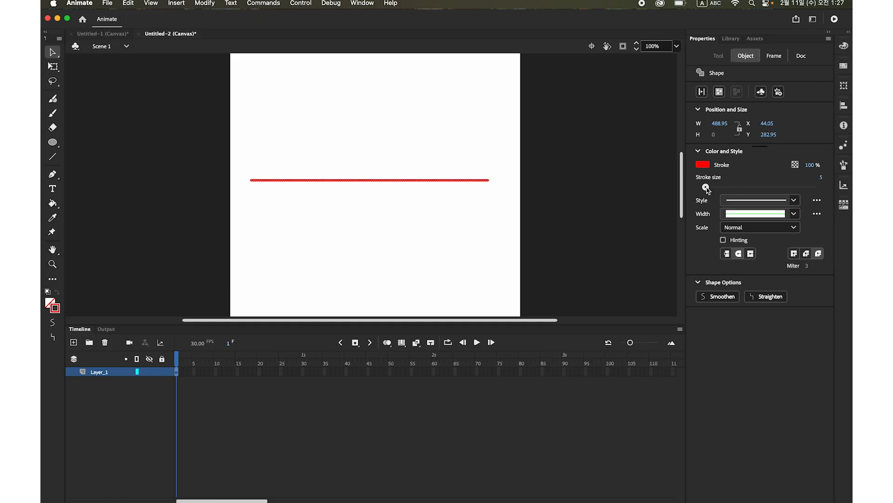
{"action": "left_click", "coordinate": [525, 148]}
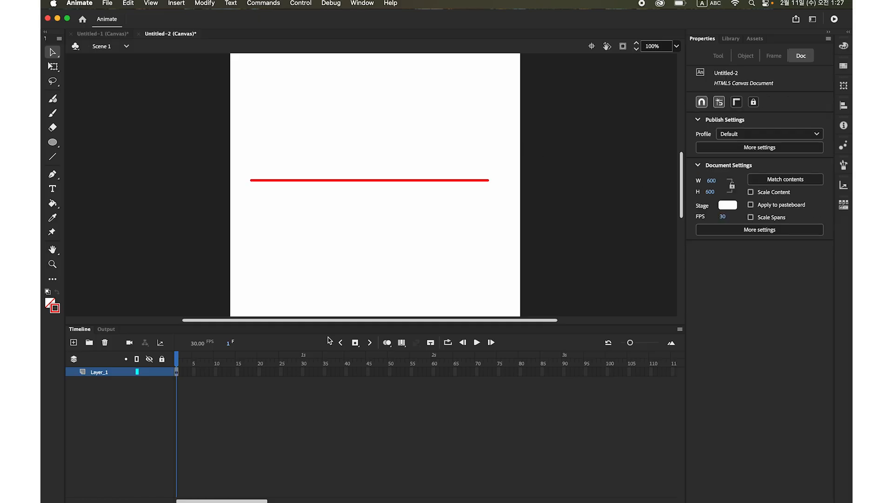
{"action": "left_click", "coordinate": [302, 372]}
{"action": "left_click", "coordinate": [356, 344]}
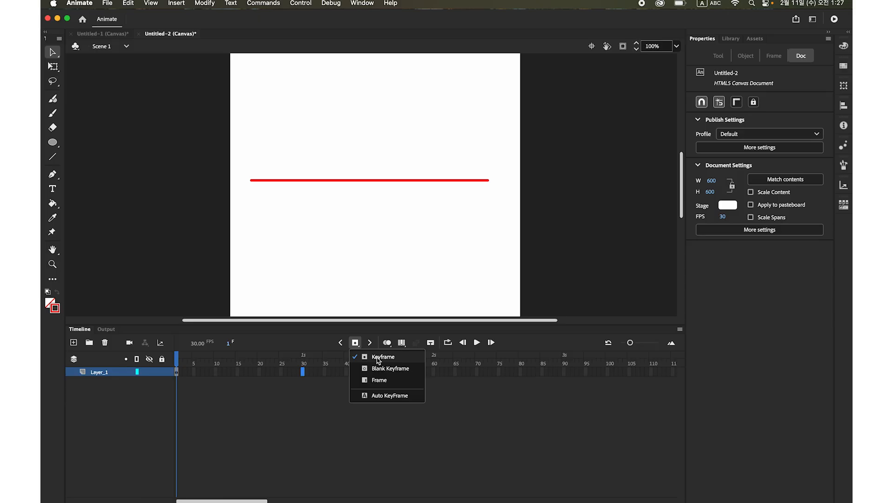
{"action": "left_click", "coordinate": [622, 252]}
{"action": "left_click", "coordinate": [174, 3]}
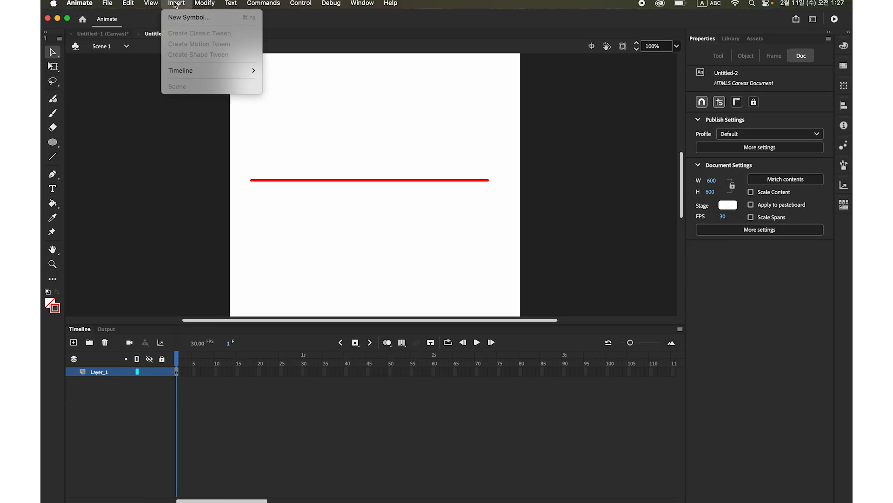
{"action": "mouse_move", "coordinate": [197, 71]}
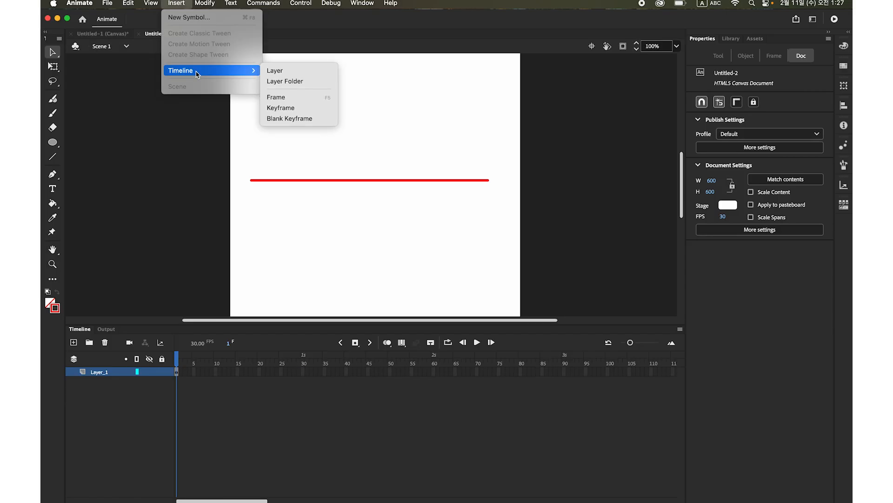
{"action": "left_click", "coordinate": [281, 107]}
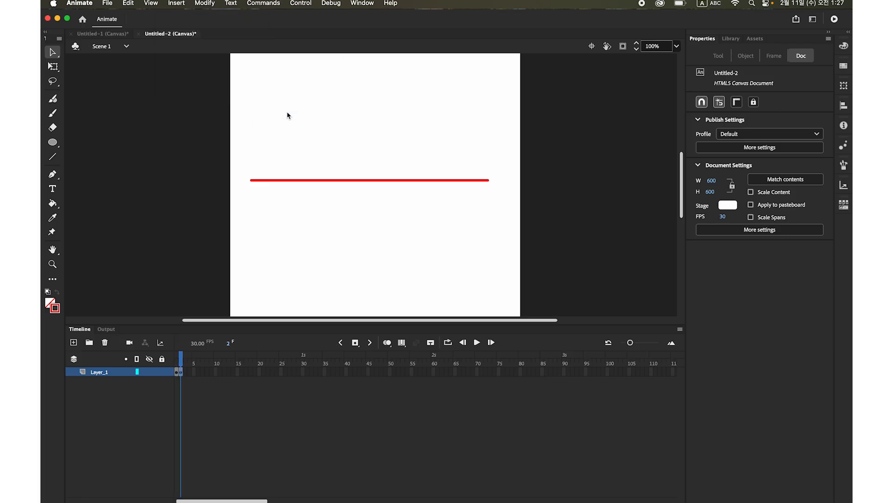
{"action": "key", "text": "super+z"}
Step: Insert a keyframe at frame 30 of Layer_1 and select that frame
{"action": "left_click", "coordinate": [303, 372]}
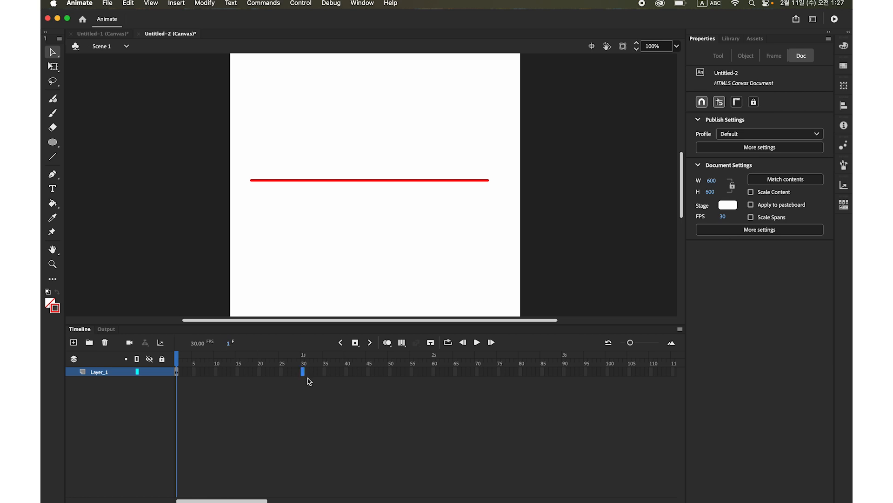
{"action": "left_click", "coordinate": [177, 3]}
{"action": "mouse_move", "coordinate": [203, 70]}
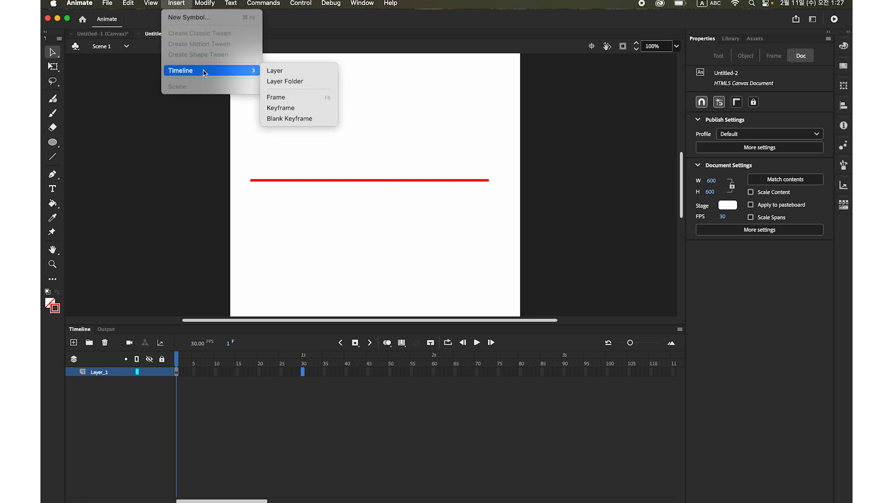
{"action": "left_click", "coordinate": [298, 110]}
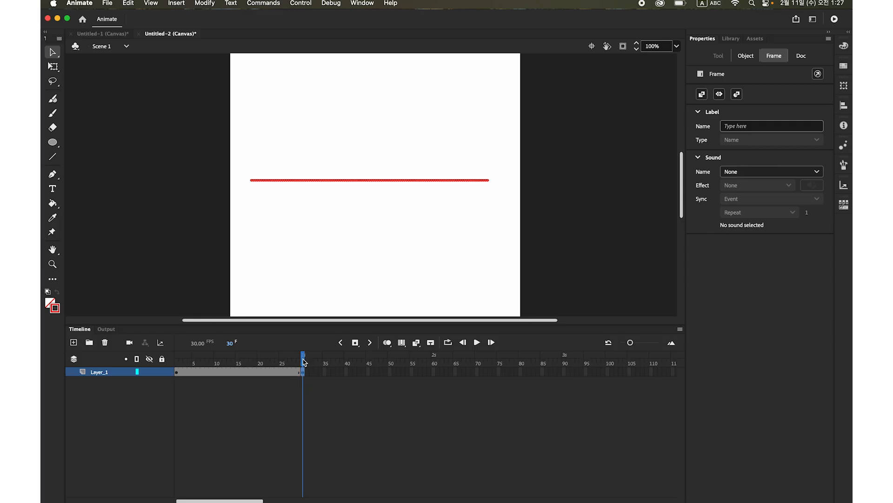
{"action": "mouse_move", "coordinate": [303, 359]}
{"action": "left_mouse_down"}
{"action": "mouse_move", "coordinate": [208, 359]}
{"action": "mouse_move", "coordinate": [303, 359]}
{"action": "left_mouse_up"}
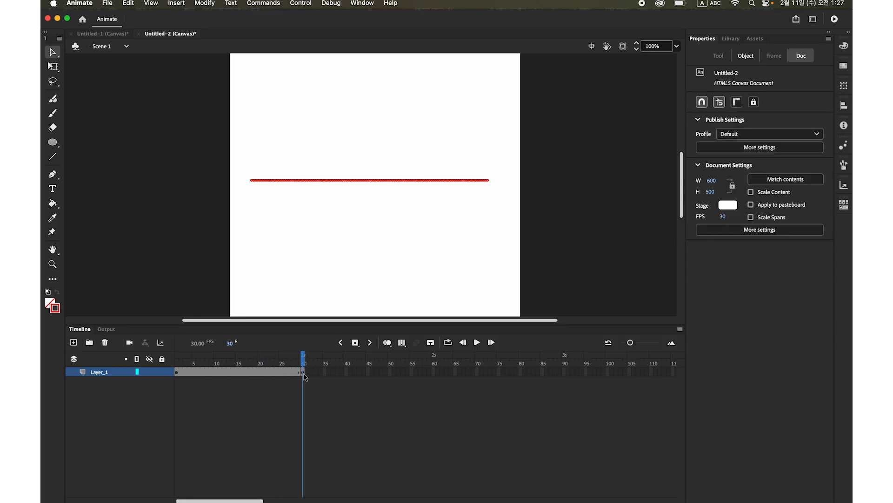
{"action": "left_click", "coordinate": [303, 371]}
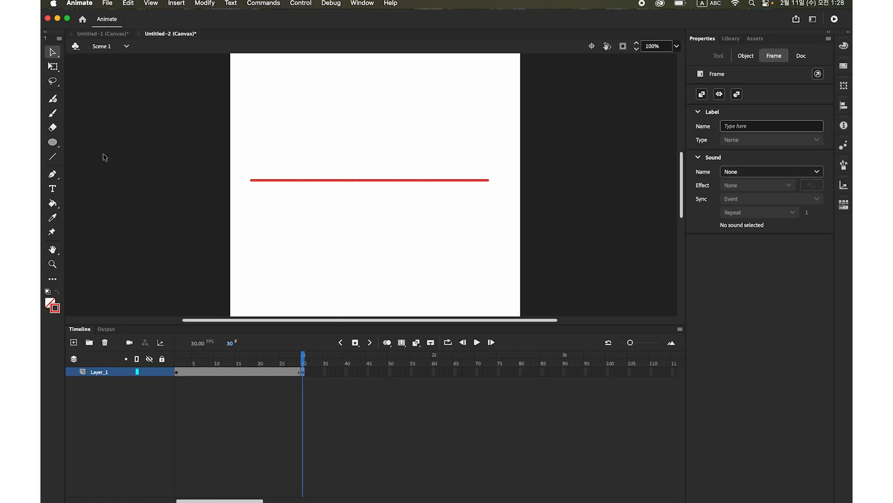
Step: Add three evenly spaced anchor points to the line at frame 30, one at its midpoint and one in each half
{"action": "left_click", "coordinate": [54, 178]}
{"action": "left_click", "coordinate": [54, 179]}
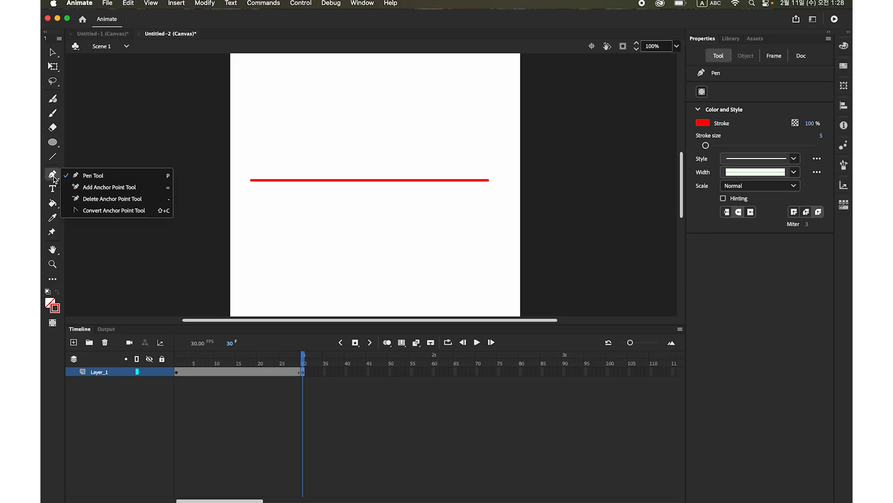
{"action": "left_click", "coordinate": [101, 188]}
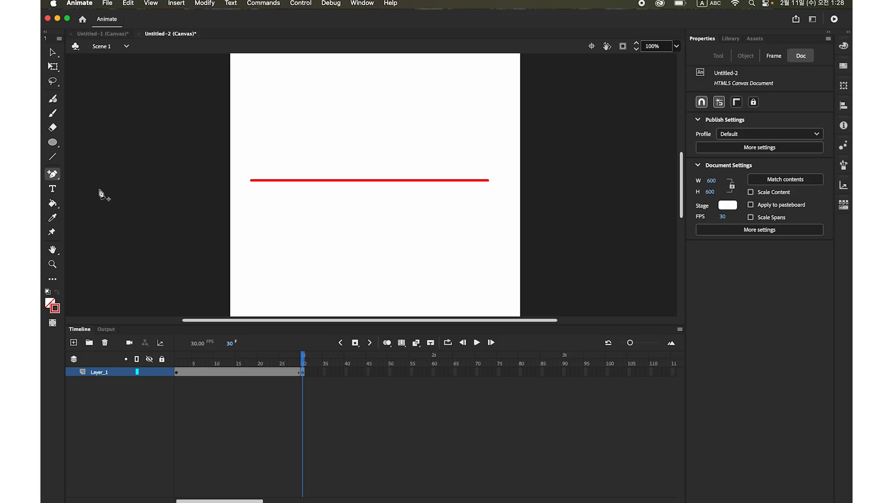
{"action": "left_click", "coordinate": [367, 180]}
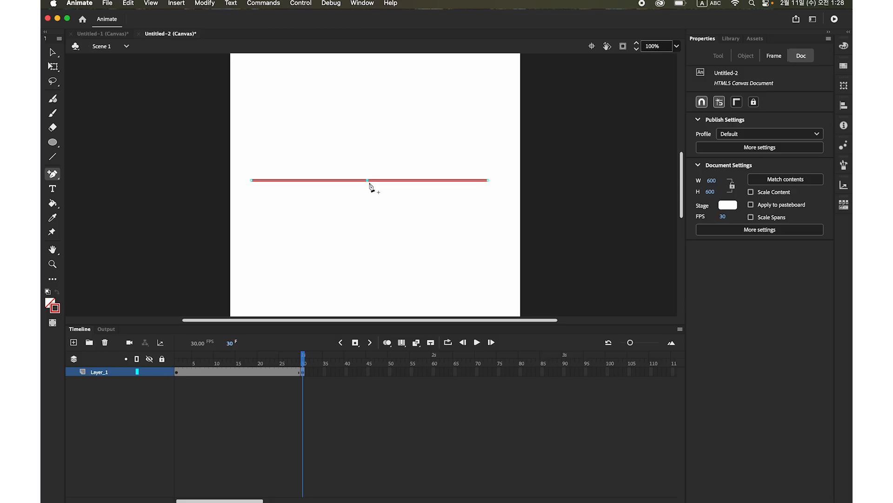
{"action": "left_click", "coordinate": [309, 180]}
{"action": "left_click", "coordinate": [427, 180]}
Step: Convert the first and third added anchor points into curve points, bending the line at frame 30 into a wave
{"action": "left_click", "coordinate": [53, 175]}
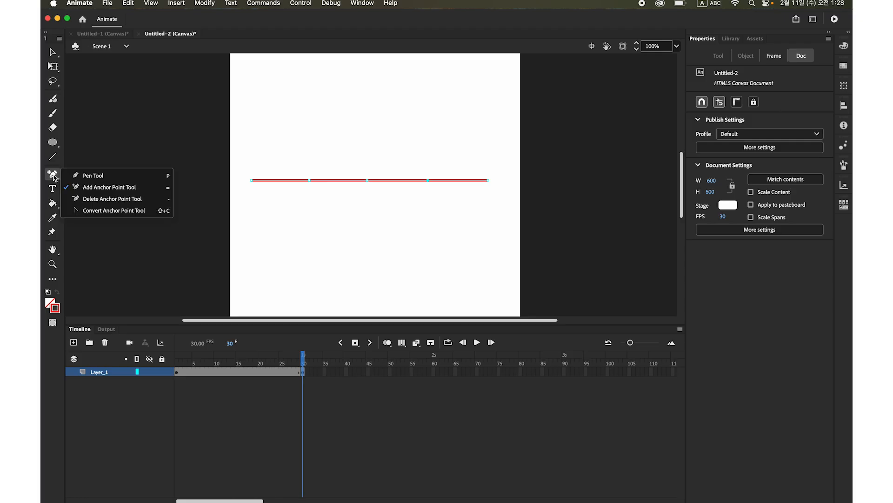
{"action": "left_click", "coordinate": [126, 212]}
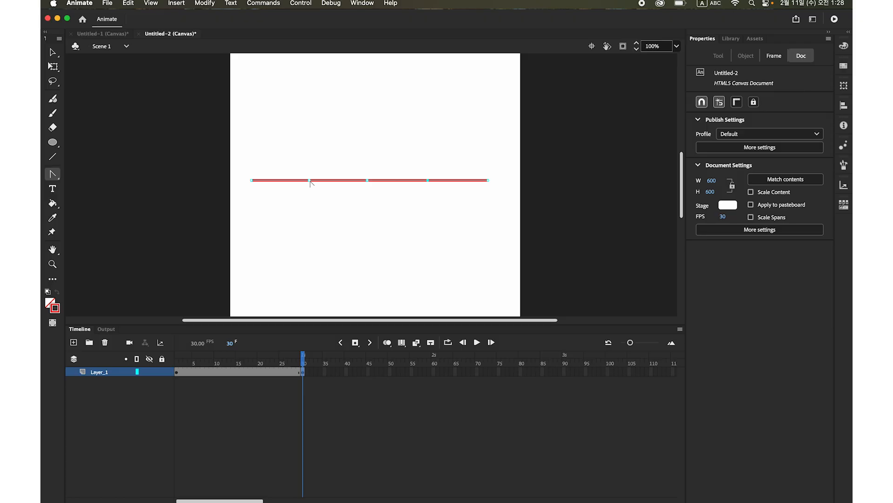
{"action": "left_click_drag", "start_coordinate": [310, 181], "coordinate": [281, 198]}
{"action": "left_click_drag", "start_coordinate": [280, 196], "coordinate": [281, 196]}
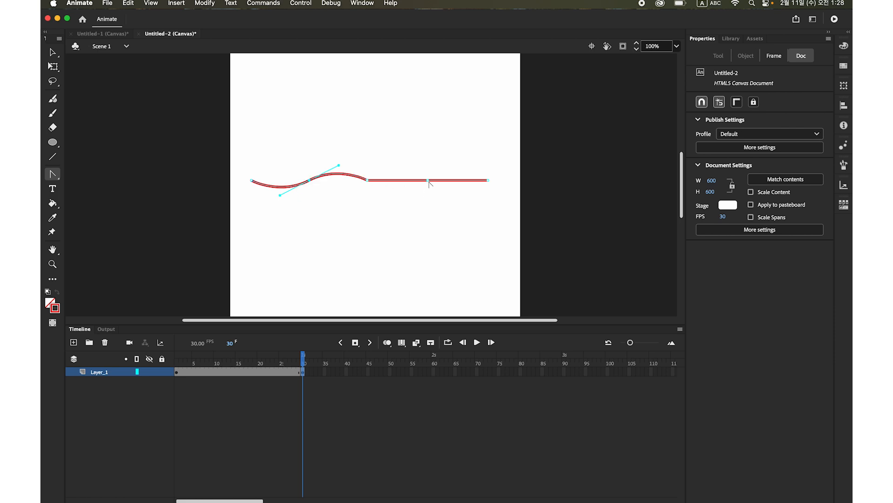
{"action": "left_click_drag", "start_coordinate": [428, 181], "coordinate": [396, 201]}
{"action": "left_click_drag", "start_coordinate": [396, 202], "coordinate": [397, 203]}
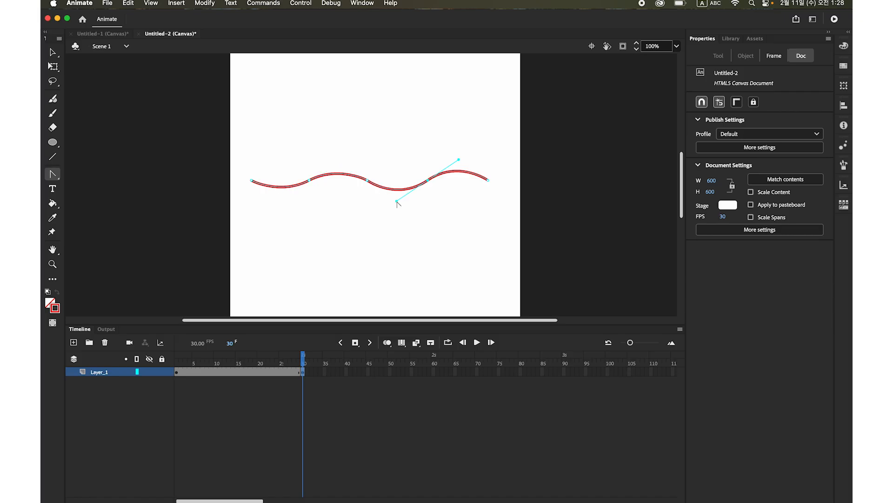
{"action": "left_click", "coordinate": [53, 53]}
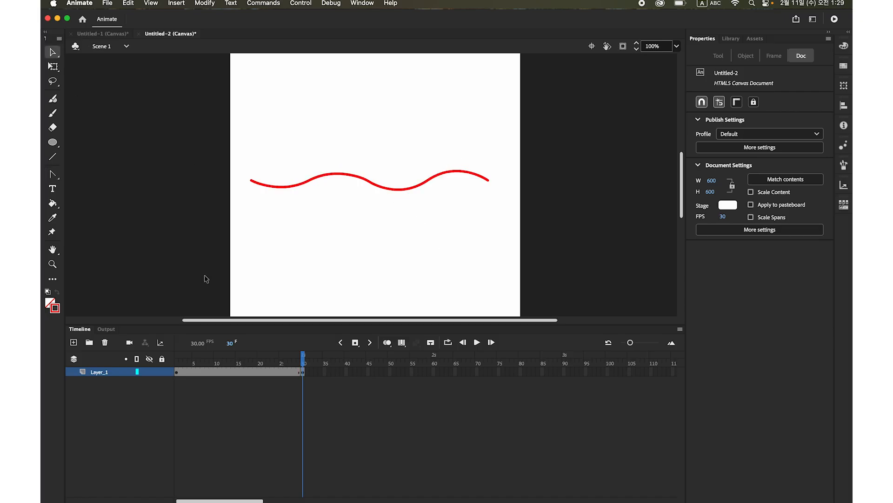
Step: Create a shape tween between the keyframes at frames 1 and 30 and play it back from frame 1
{"action": "left_click", "coordinate": [238, 373]}
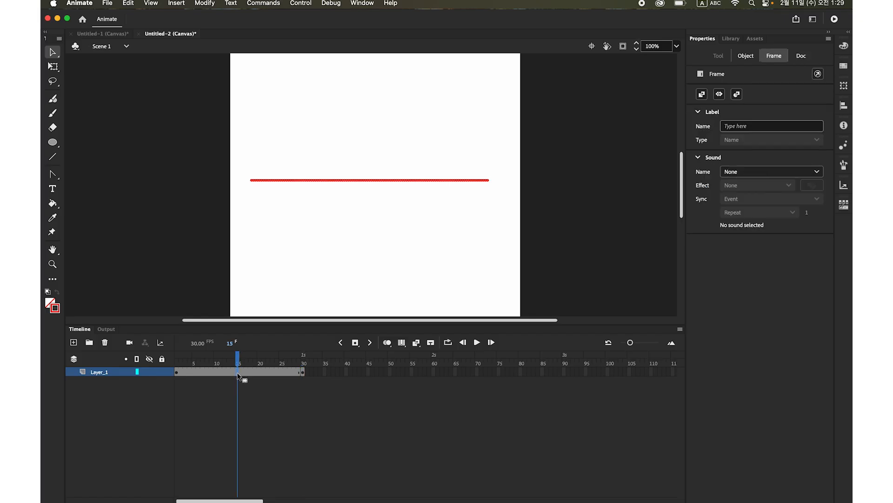
{"action": "right_click", "coordinate": [237, 374]}
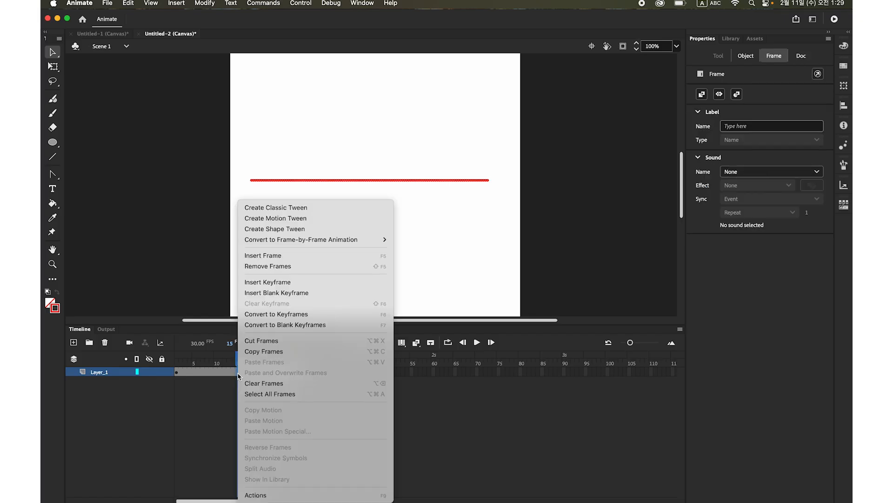
{"action": "left_click", "coordinate": [298, 228]}
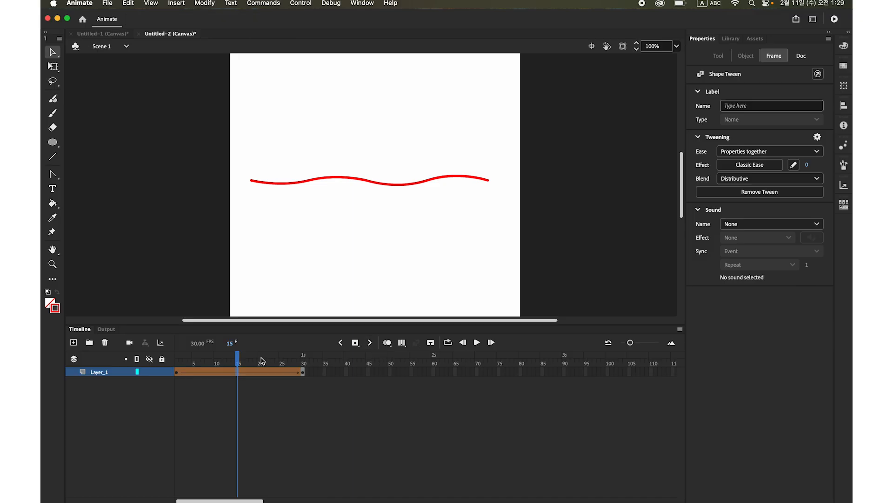
{"action": "left_click_drag", "start_coordinate": [237, 361], "coordinate": [177, 361]}
{"action": "left_click", "coordinate": [476, 343]}
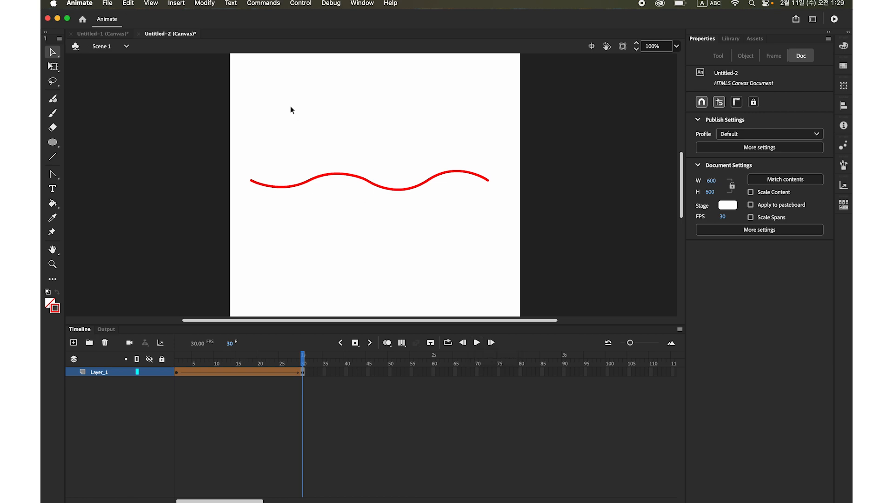
Step: Test the movie in the browser and return to the timeline in Animate
{"action": "left_click", "coordinate": [309, 3]}
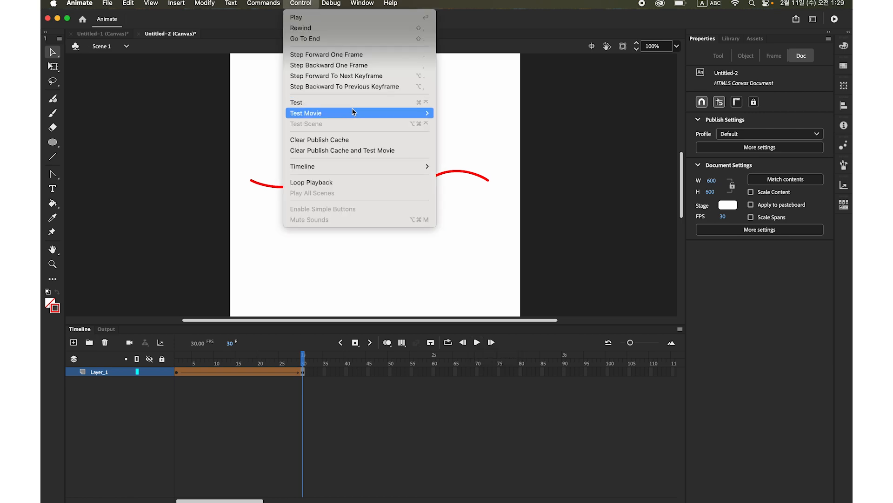
{"action": "mouse_move", "coordinate": [355, 113]}
{"action": "left_click", "coordinate": [459, 123]}
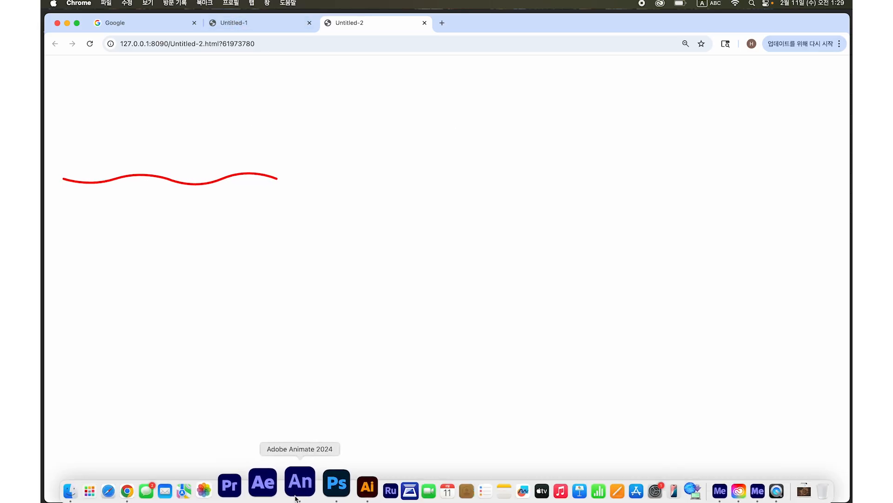
{"action": "left_click", "coordinate": [307, 484]}
{"action": "left_click", "coordinate": [79, 329]}
Step: Create another HTML5 Canvas document from the Square preset, 600 x 600 pixels at 30 fps
{"action": "left_click", "coordinate": [108, 3]}
{"action": "left_click", "coordinate": [112, 19]}
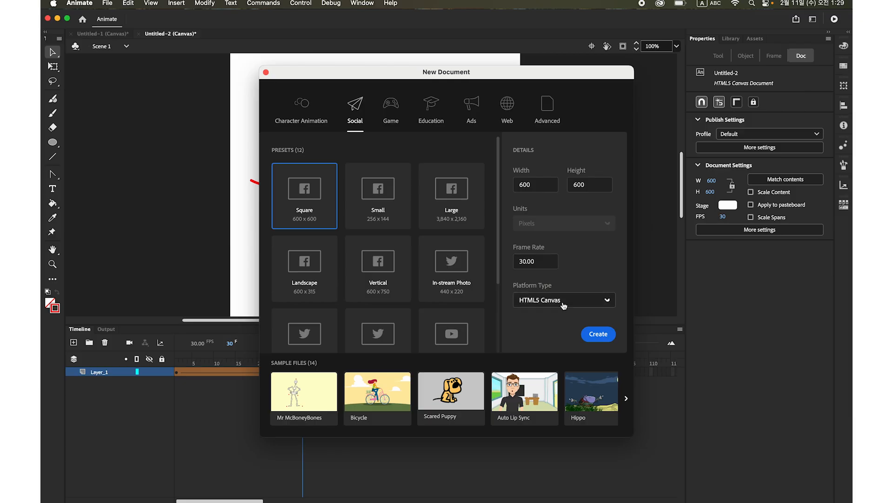
{"action": "left_click", "coordinate": [600, 336]}
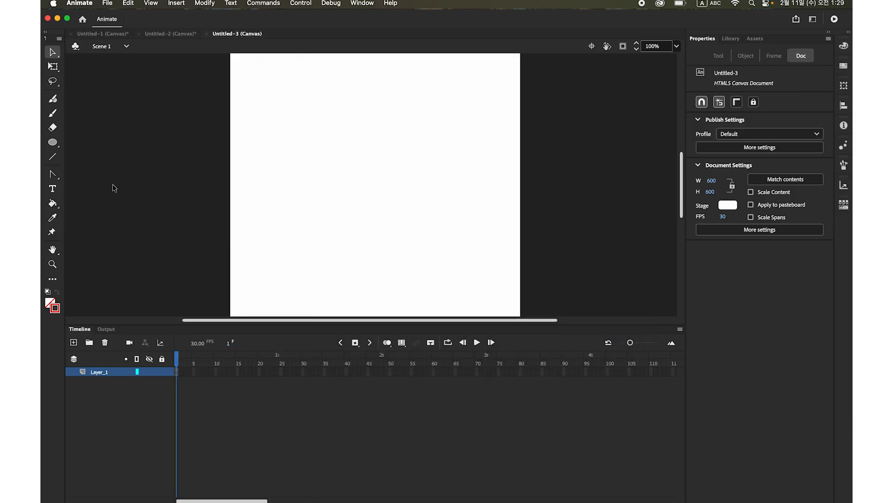
Step: Draw a horizontal red line across the stage with the Line tool and insert keyframes at frames 30 and 60
{"action": "left_click", "coordinate": [52, 157]}
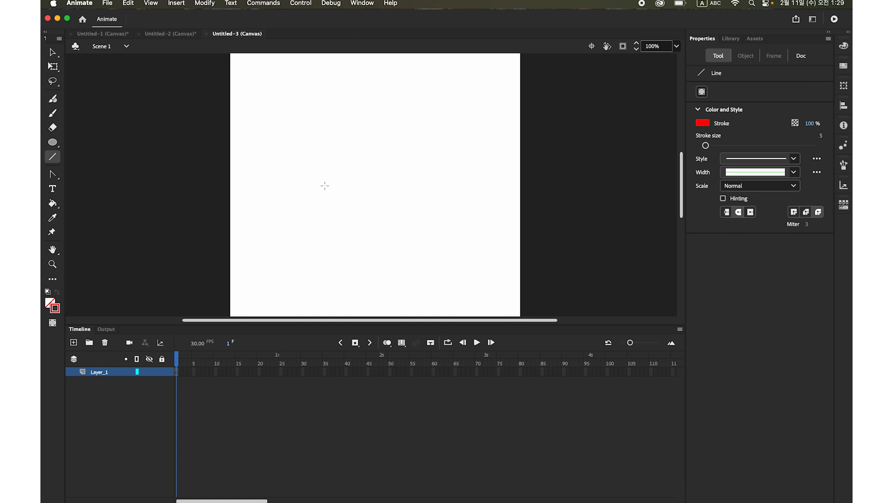
{"action": "left_click_drag", "start_coordinate": [266, 182], "coordinate": [476, 216]}
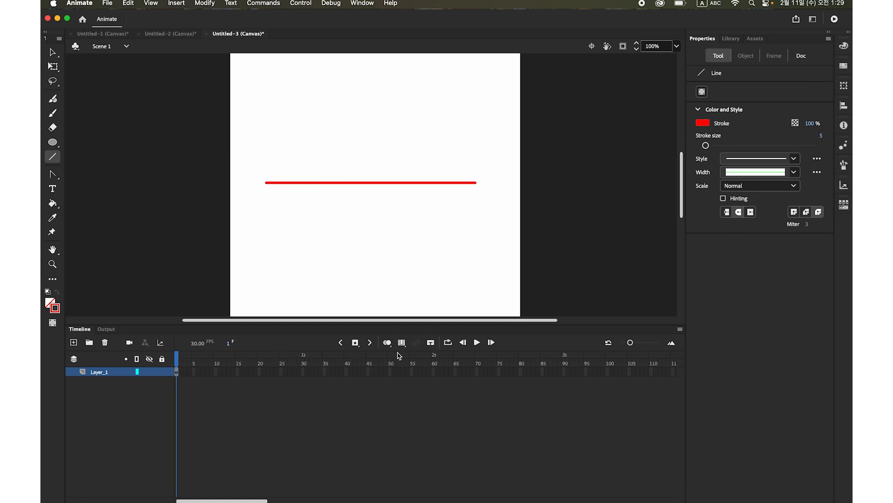
{"action": "left_click", "coordinate": [302, 371]}
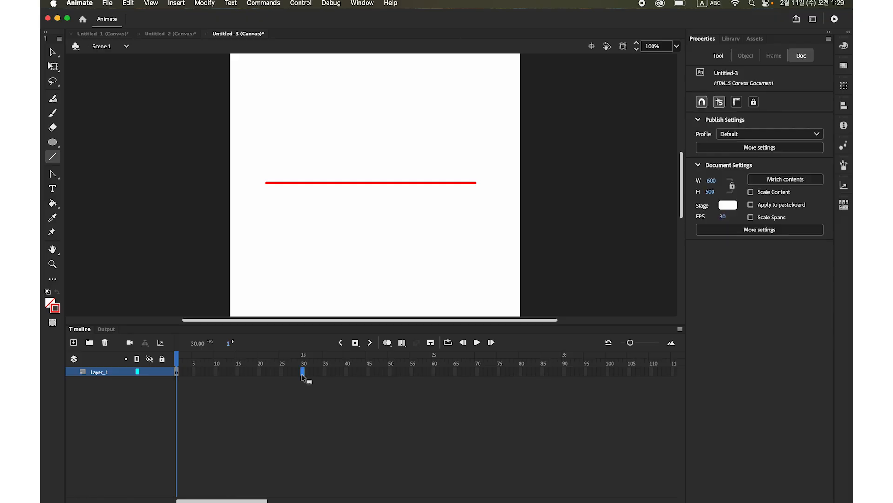
{"action": "left_click", "coordinate": [355, 343]}
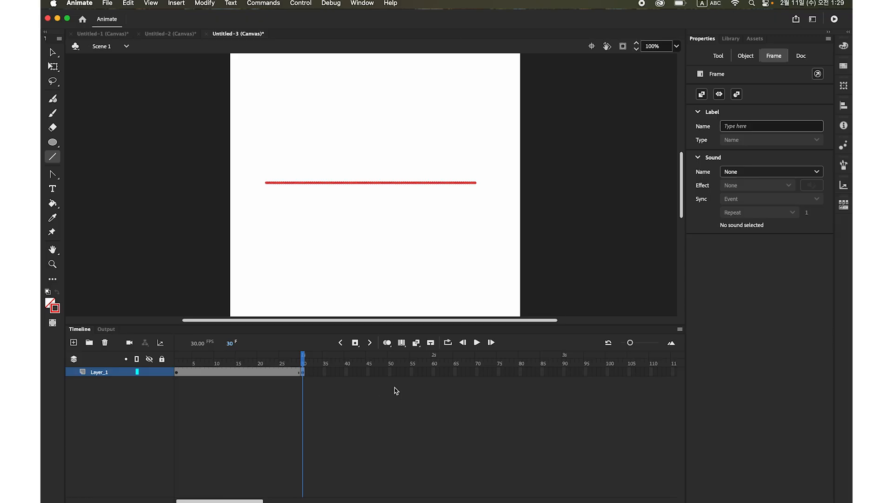
{"action": "left_click", "coordinate": [434, 372]}
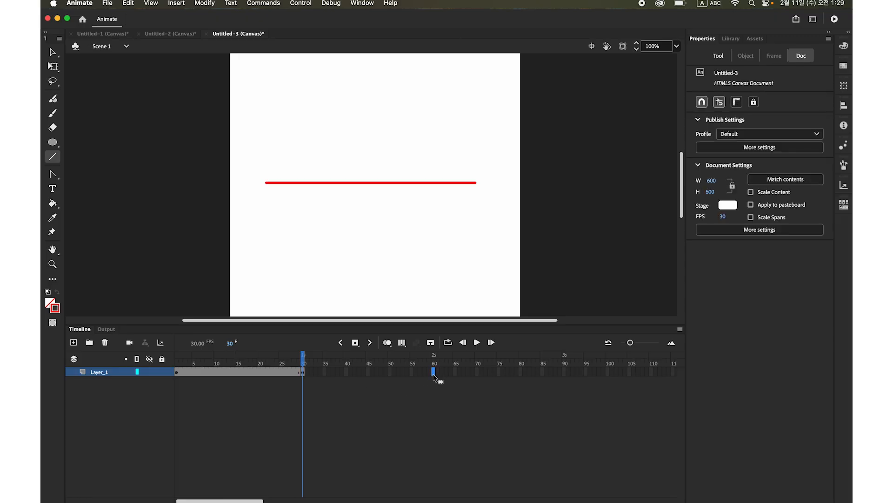
{"action": "left_click", "coordinate": [355, 343]}
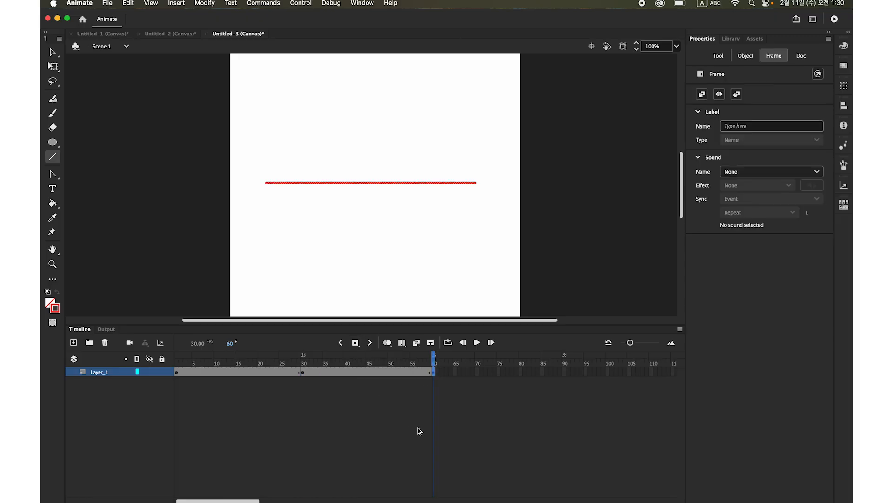
Step: At frame 30, add three anchor points to the line, one at its middle and one halfway along each side
{"action": "left_click_drag", "start_coordinate": [434, 363], "coordinate": [305, 378]}
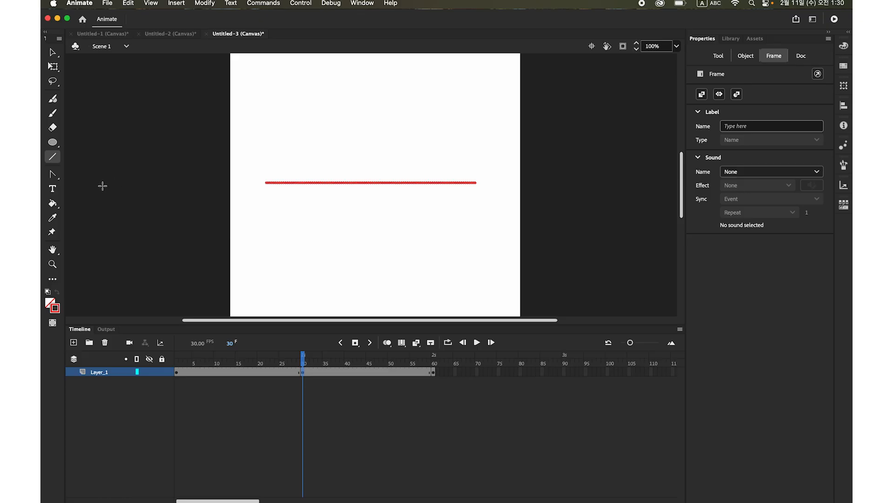
{"action": "left_click", "coordinate": [54, 176]}
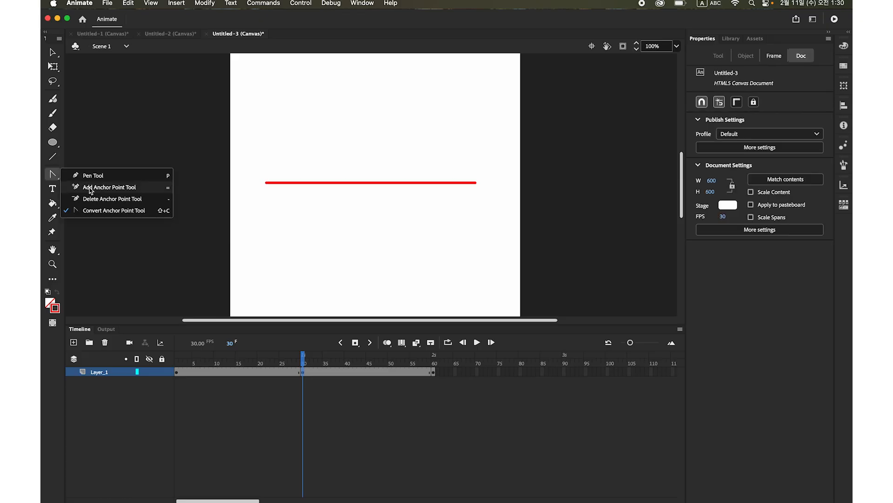
{"action": "left_click", "coordinate": [90, 187]}
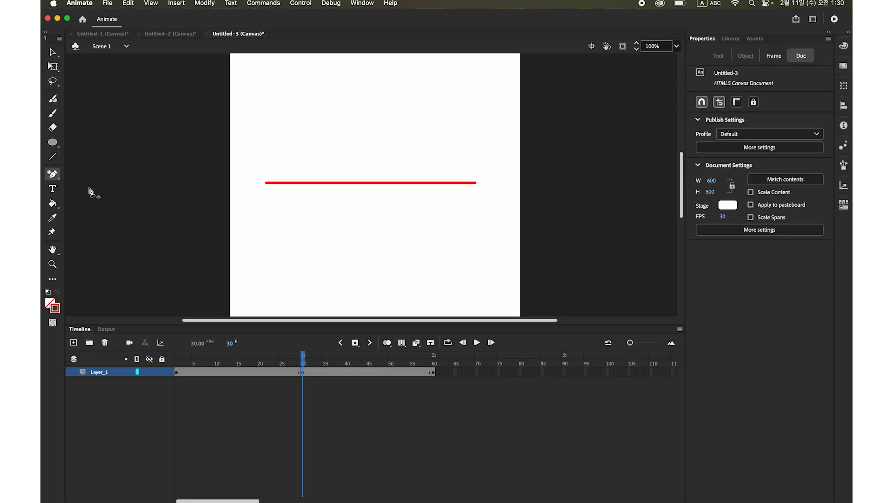
{"action": "left_click", "coordinate": [373, 183]}
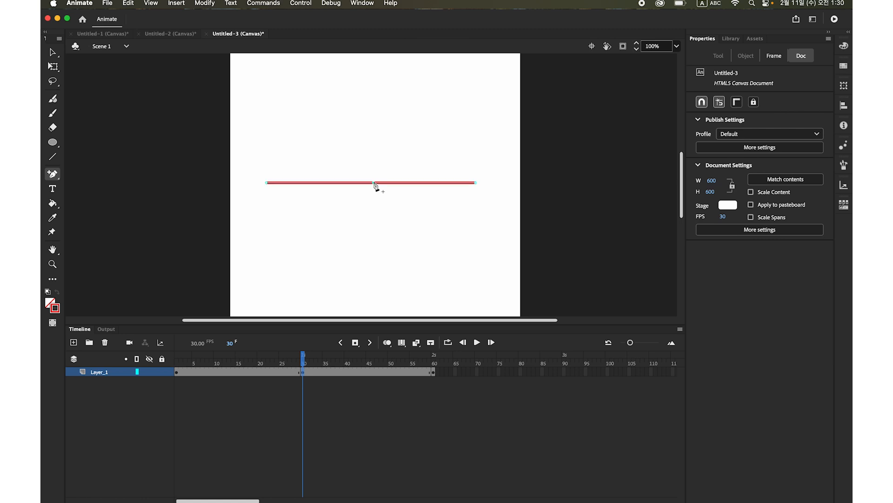
{"action": "left_click", "coordinate": [321, 183]}
{"action": "left_click", "coordinate": [422, 182]}
Step: Convert the first and third added anchor points into curve points so the line at frame 30 forms a wave
{"action": "left_click", "coordinate": [52, 176]}
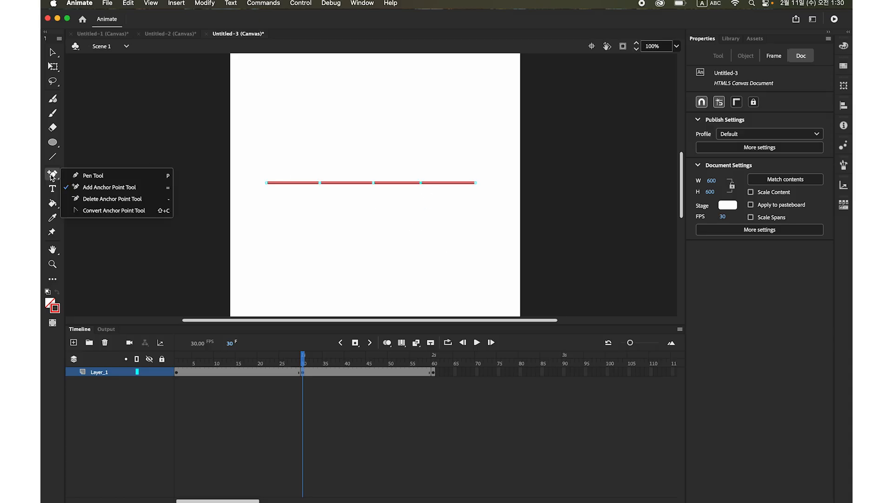
{"action": "left_click", "coordinate": [108, 211]}
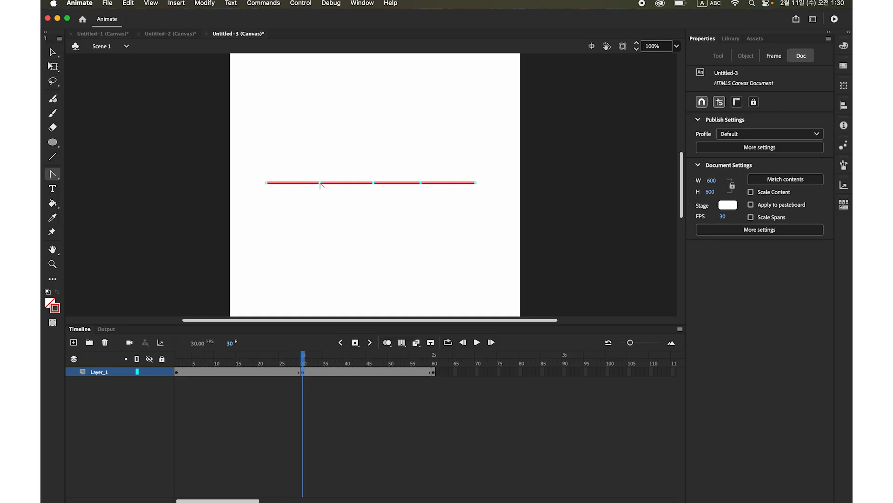
{"action": "left_click_drag", "start_coordinate": [310, 186], "coordinate": [293, 200]}
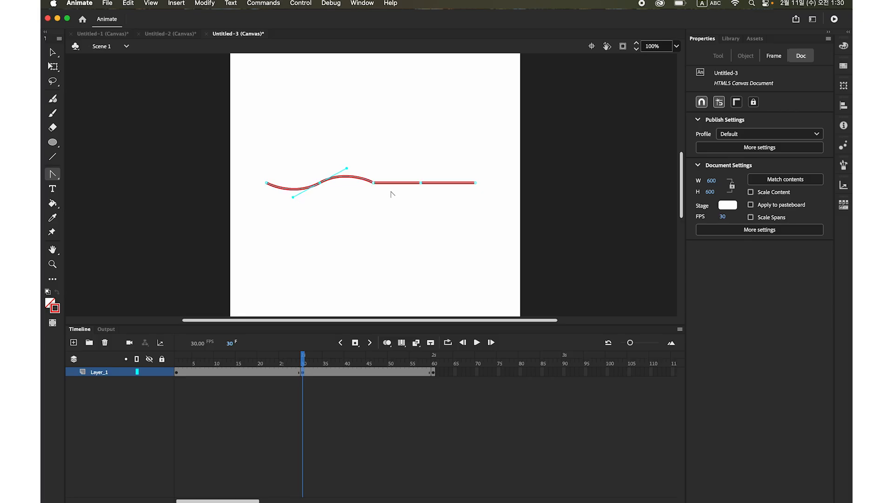
{"action": "left_click_drag", "start_coordinate": [421, 183], "coordinate": [395, 199]}
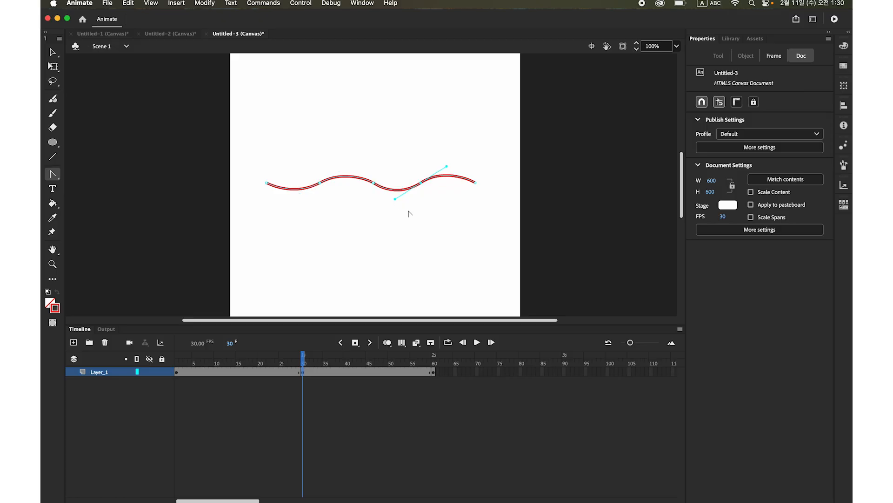
{"action": "left_click", "coordinate": [52, 52]}
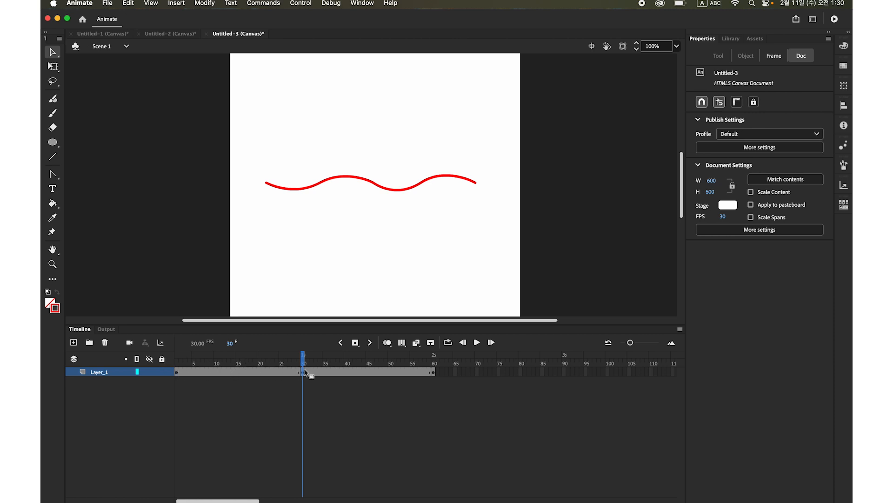
Step: Create a shape tween between the keyframes at frames 1 and 30
{"action": "left_click_drag", "start_coordinate": [303, 364], "coordinate": [246, 366]}
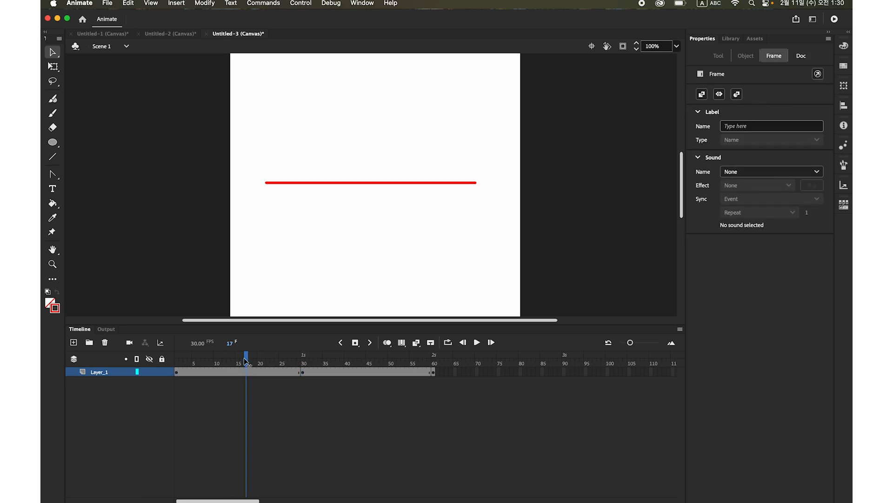
{"action": "left_click", "coordinate": [242, 372]}
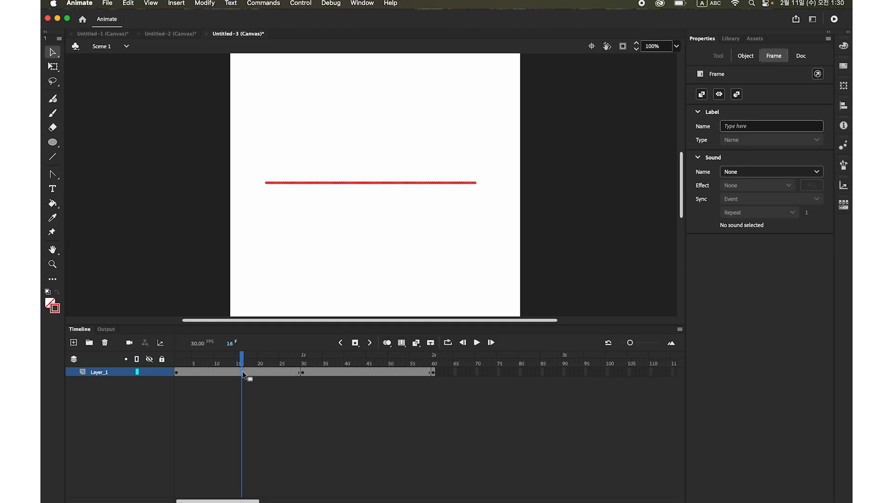
{"action": "right_click", "coordinate": [243, 372]}
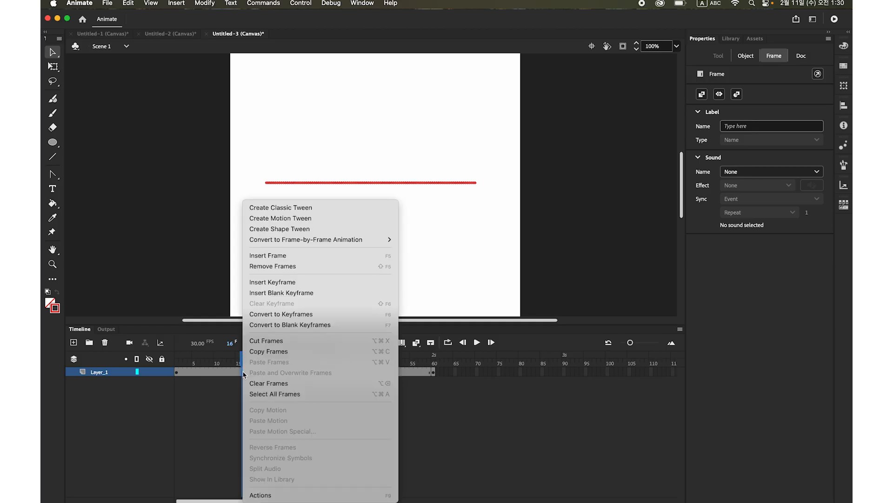
{"action": "left_click", "coordinate": [311, 229]}
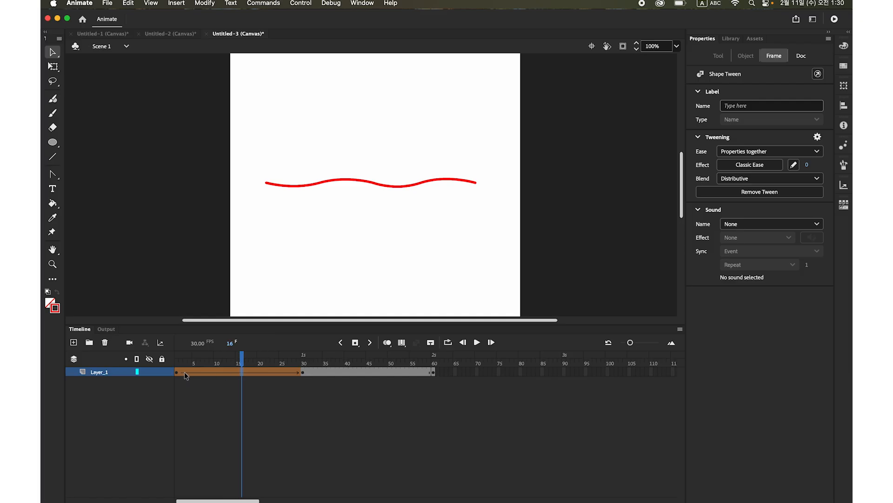
Step: Create a shape tween between the keyframes at frames 30 and 60 and play the animation from frame 1
{"action": "left_click_drag", "start_coordinate": [242, 358], "coordinate": [372, 379]}
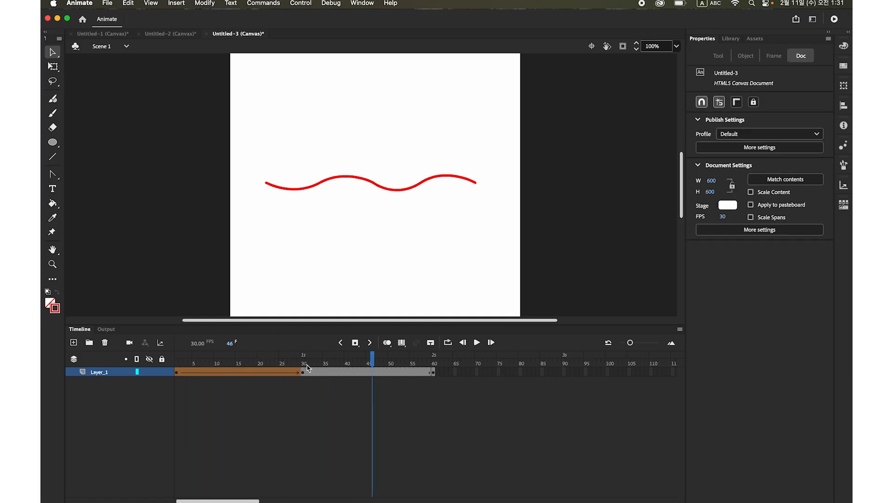
{"action": "left_click", "coordinate": [373, 372]}
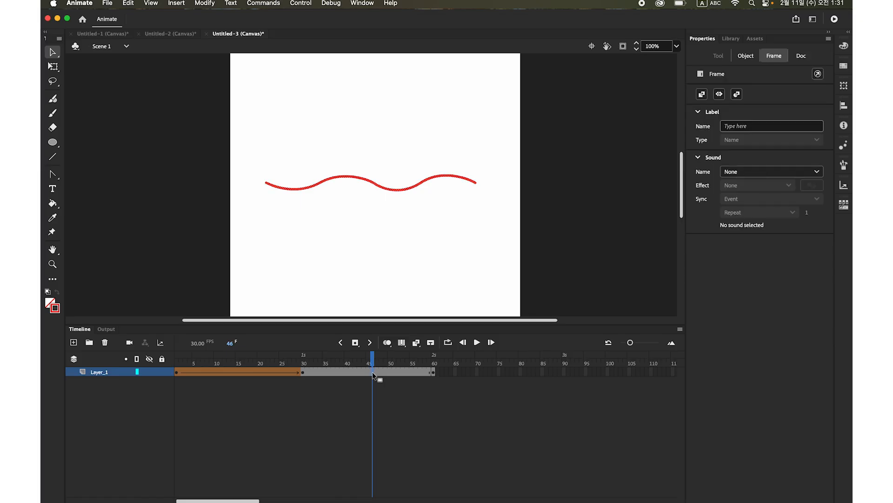
{"action": "right_click", "coordinate": [373, 372]}
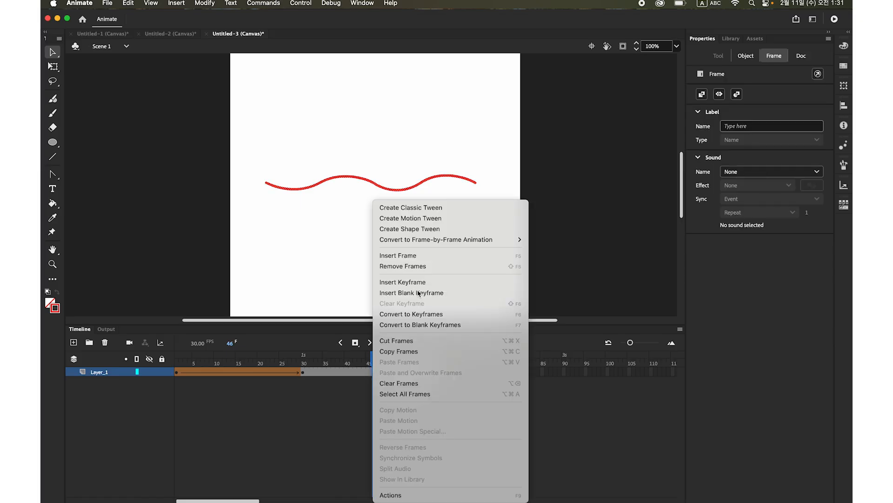
{"action": "left_click", "coordinate": [427, 231]}
{"action": "left_click_drag", "start_coordinate": [373, 358], "coordinate": [177, 359]}
{"action": "left_click", "coordinate": [478, 342]}
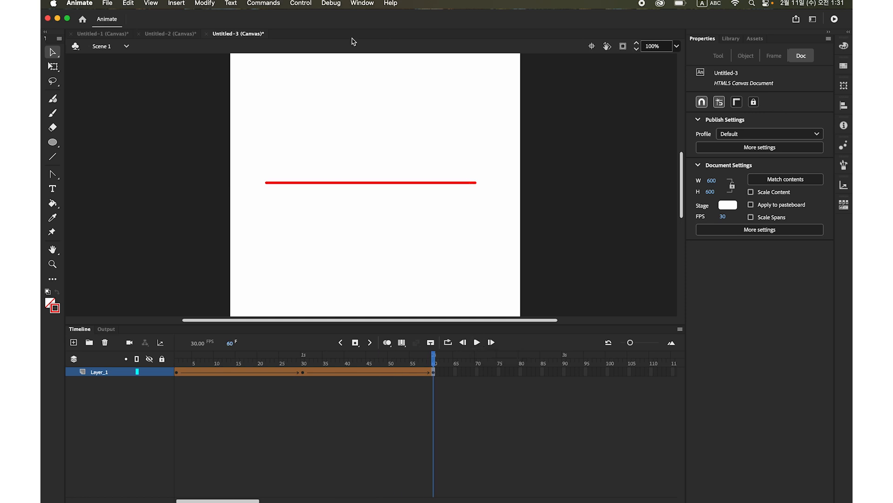
Step: Test the line-to-wave-to-line movie in the browser and switch back to Animate
{"action": "left_click", "coordinate": [301, 4]}
{"action": "mouse_move", "coordinate": [403, 113]}
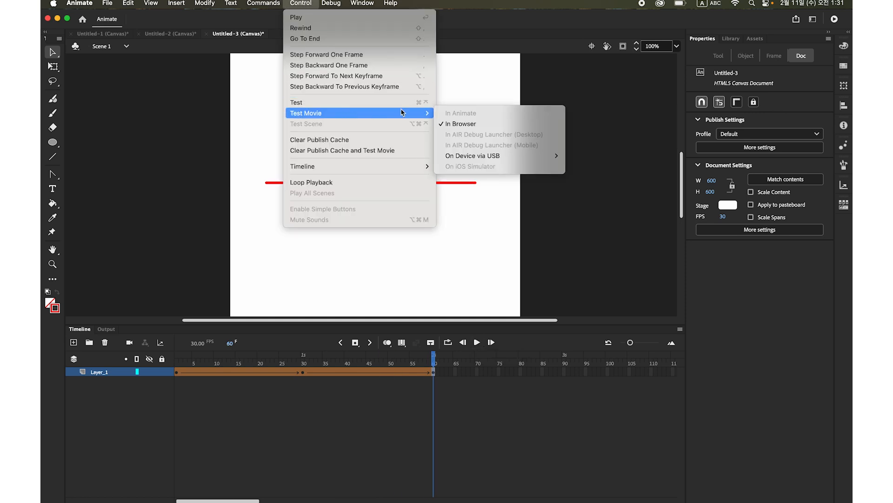
{"action": "left_click", "coordinate": [459, 124]}
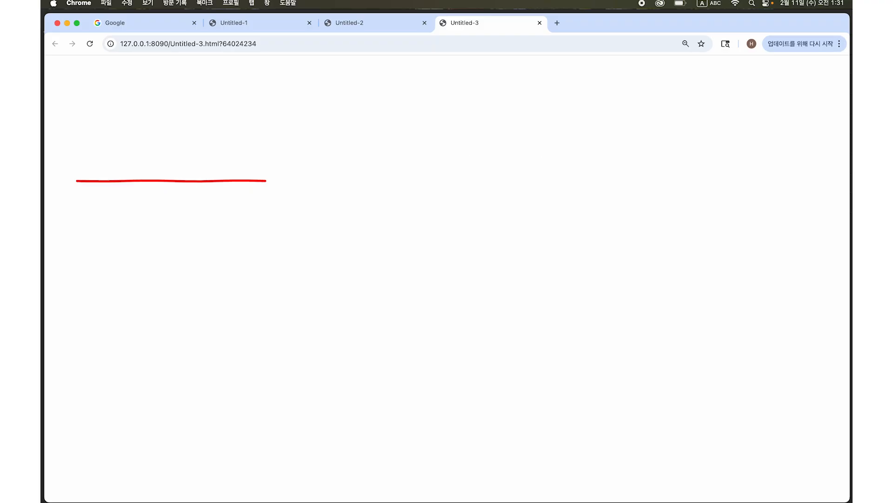
{"action": "mouse_move", "coordinate": [187, 500]}
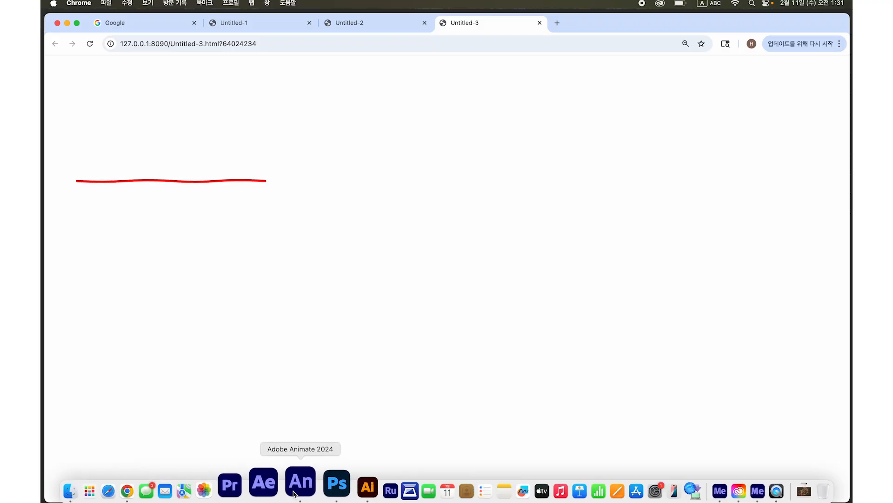
{"action": "left_click", "coordinate": [298, 493]}
Step: Create a fourth HTML5 Canvas document from the Square preset, 600 x 600 pixels at 30 fps, and display its timeline
{"action": "left_click", "coordinate": [105, 5]}
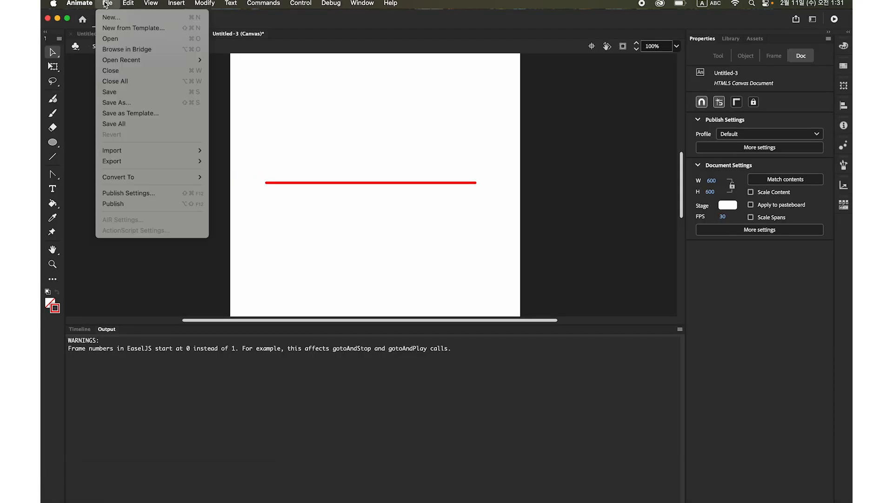
{"action": "left_click", "coordinate": [122, 16]}
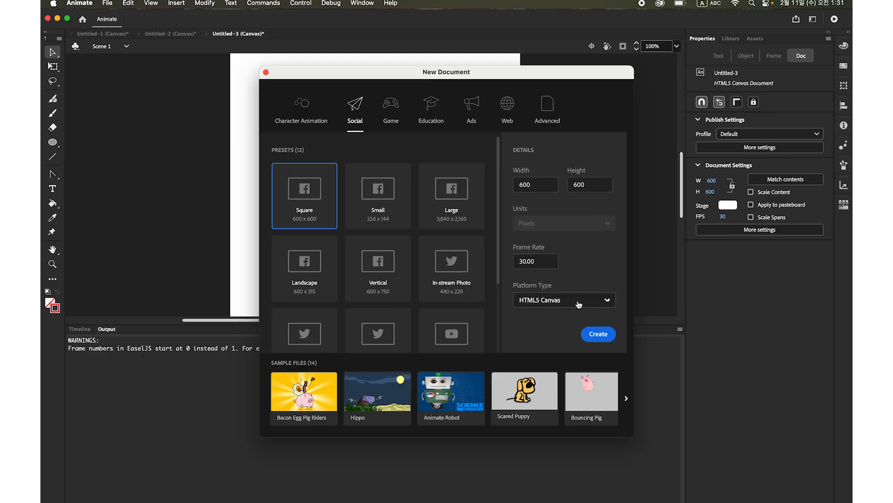
{"action": "left_click", "coordinate": [599, 334]}
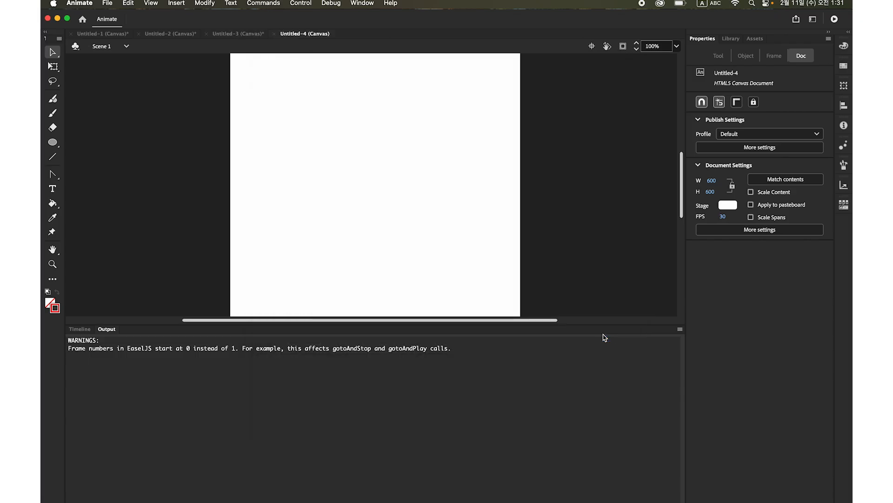
{"action": "left_click", "coordinate": [81, 329]}
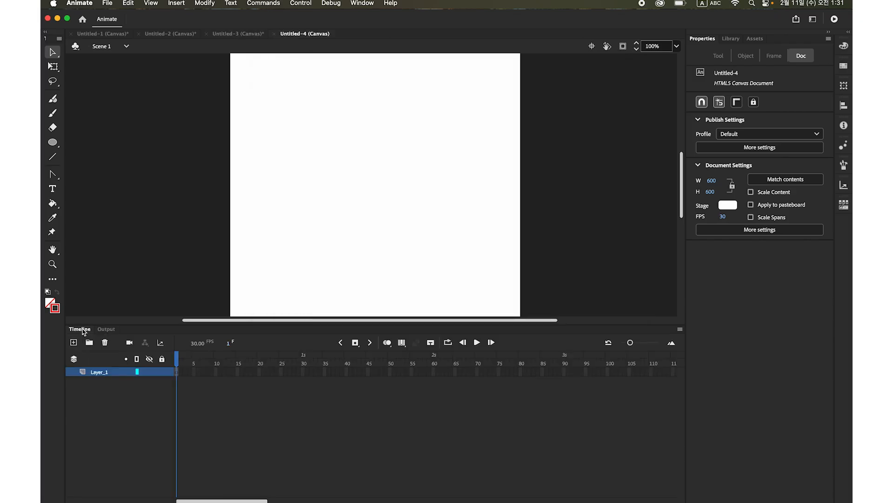
Step: Draw a wide rectangle across the middle of the stage with the rainbow linear gradient fill and no stroke
{"action": "left_click", "coordinate": [53, 143]}
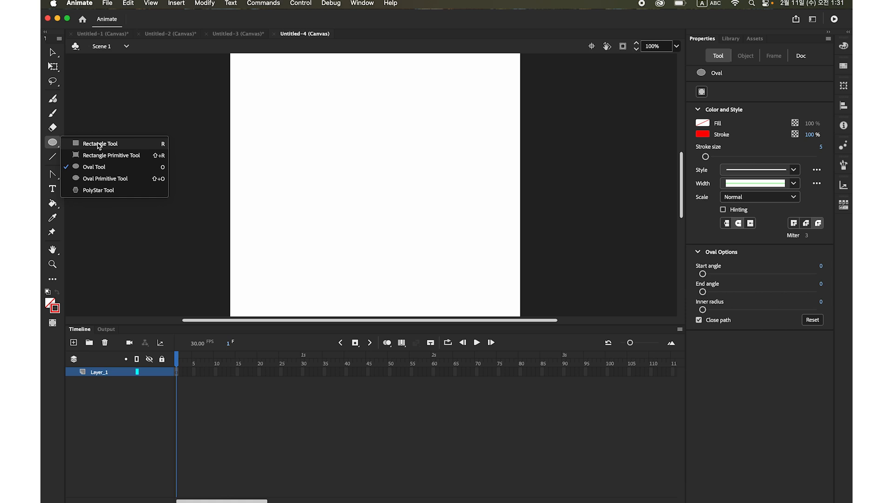
{"action": "left_click", "coordinate": [99, 144]}
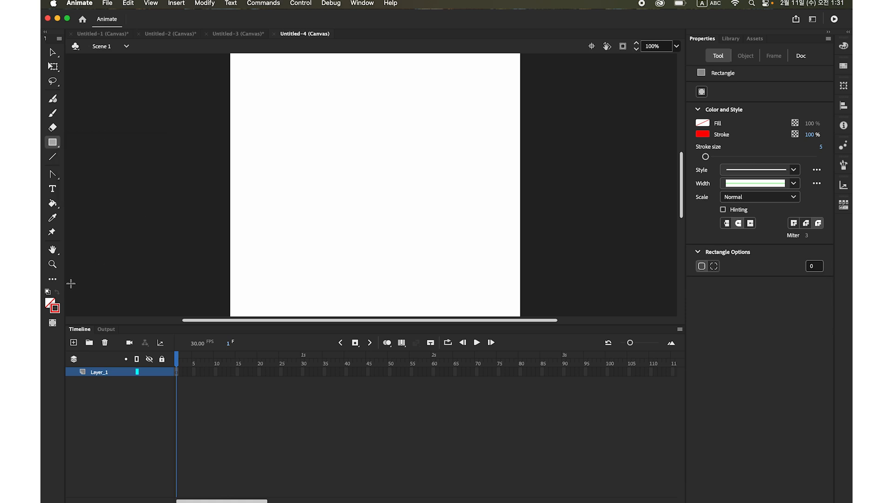
{"action": "left_click", "coordinate": [55, 307]}
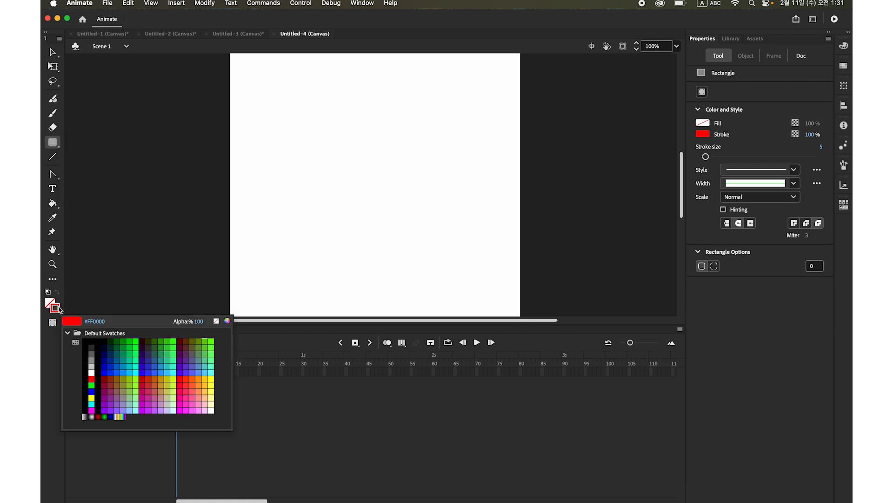
{"action": "left_click", "coordinate": [55, 308]}
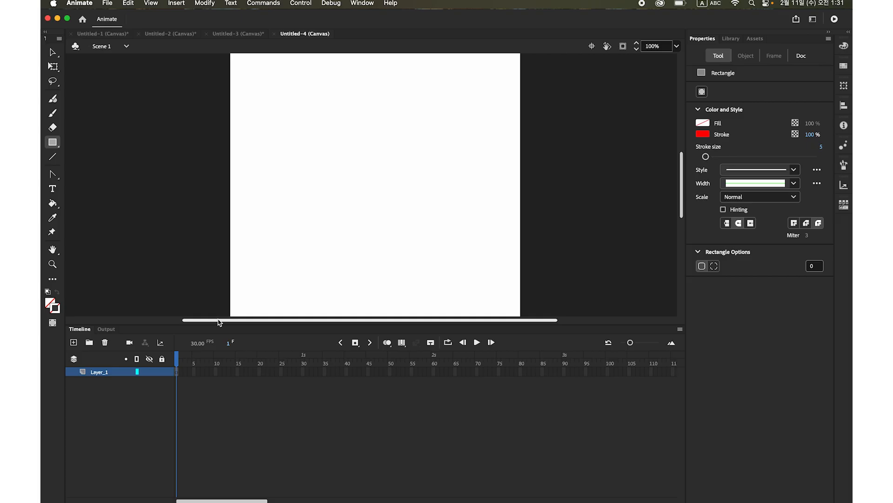
{"action": "left_click", "coordinate": [48, 303]}
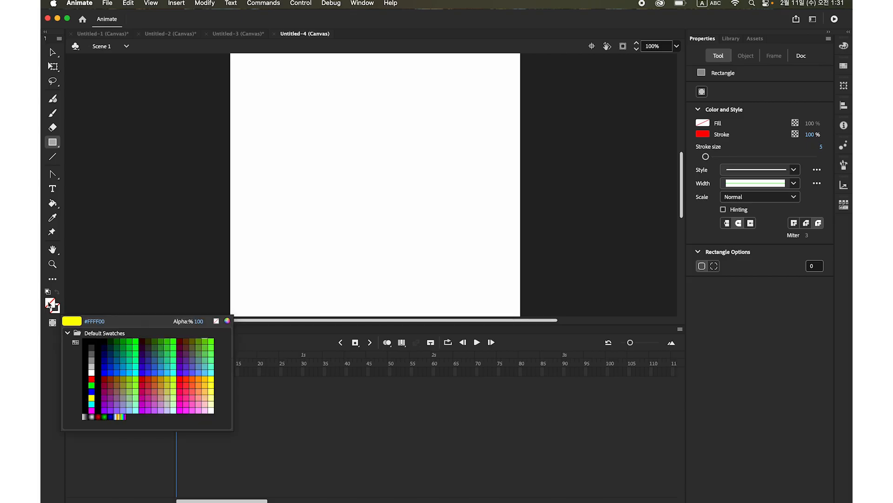
{"action": "left_click", "coordinate": [124, 416]}
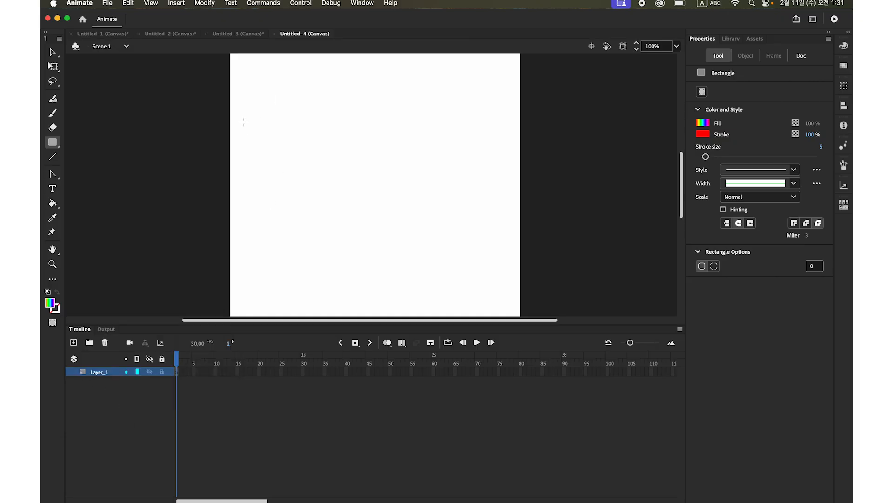
{"action": "mouse_move", "coordinate": [242, 112]}
{"action": "left_mouse_down"}
{"action": "mouse_move", "coordinate": [477, 257]}
{"action": "mouse_move", "coordinate": [513, 260]}
{"action": "left_mouse_up"}
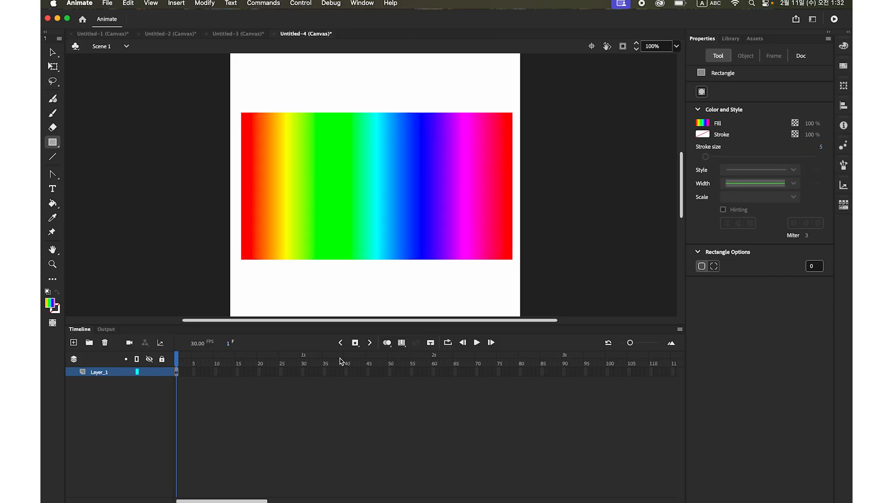
Step: Insert keyframes at frames 30 and 60 of the rainbow rectangle's layer
{"action": "left_click", "coordinate": [303, 372]}
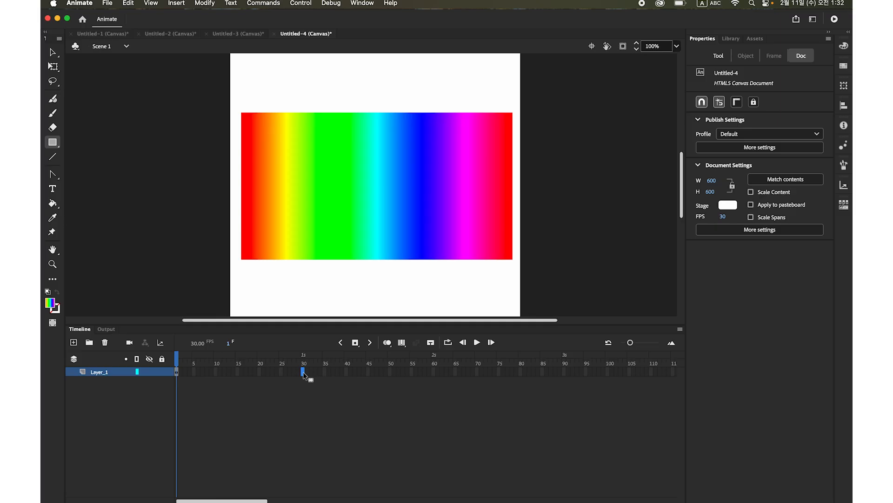
{"action": "left_click", "coordinate": [355, 342]}
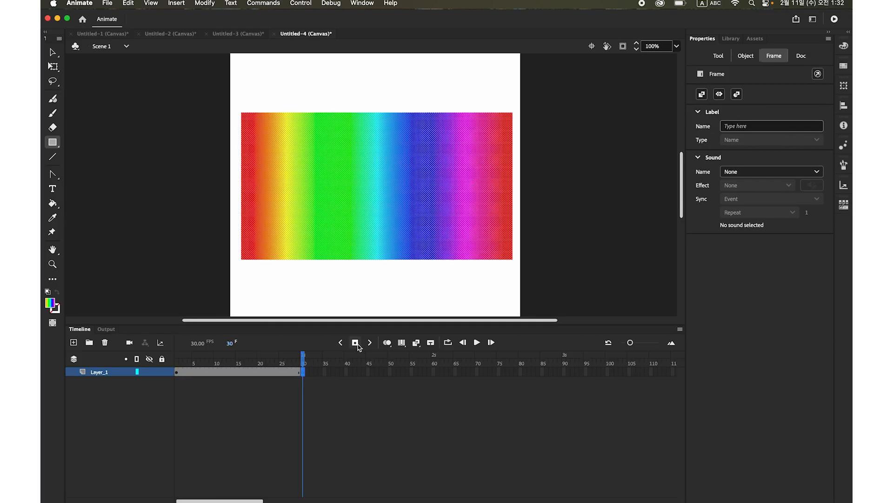
{"action": "left_click", "coordinate": [434, 372]}
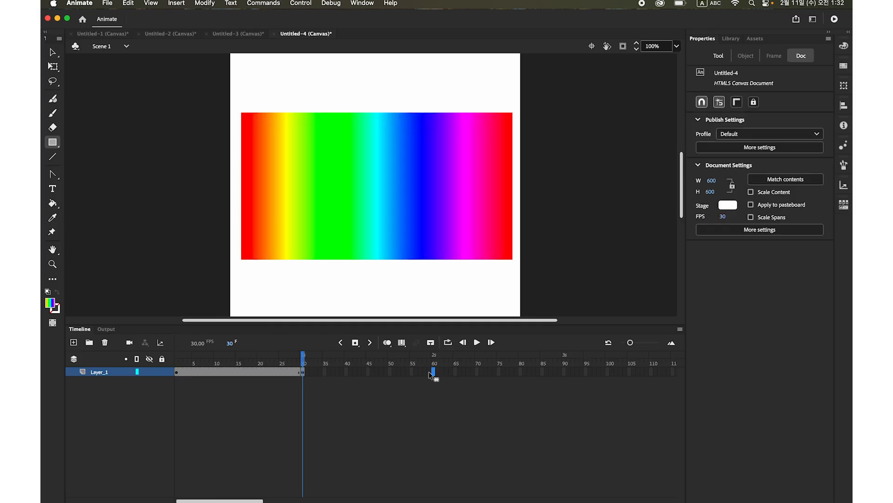
{"action": "left_click", "coordinate": [355, 342]}
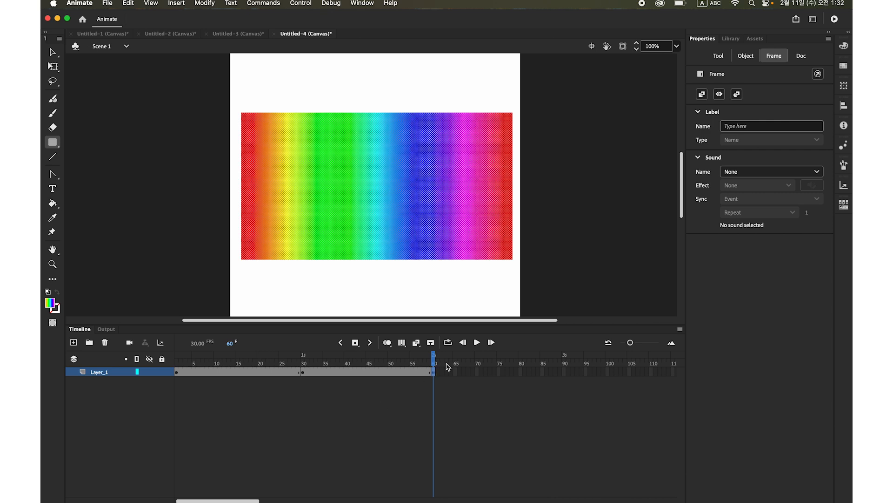
Step: Rearrange the rectangle's gradient stops at frame 30 into the order red, green, yellow, magenta, blue, cyan, red
{"action": "left_click_drag", "start_coordinate": [434, 356], "coordinate": [304, 374]}
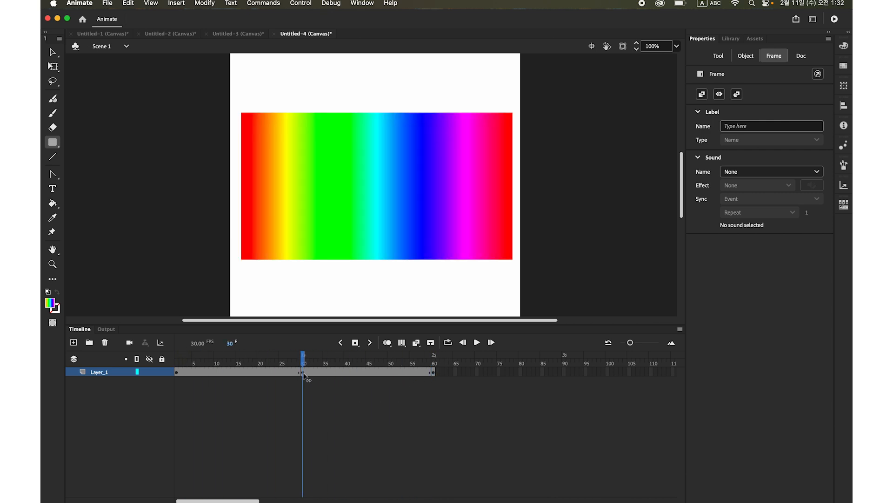
{"action": "left_click", "coordinate": [305, 377]}
{"action": "left_click", "coordinate": [303, 373]}
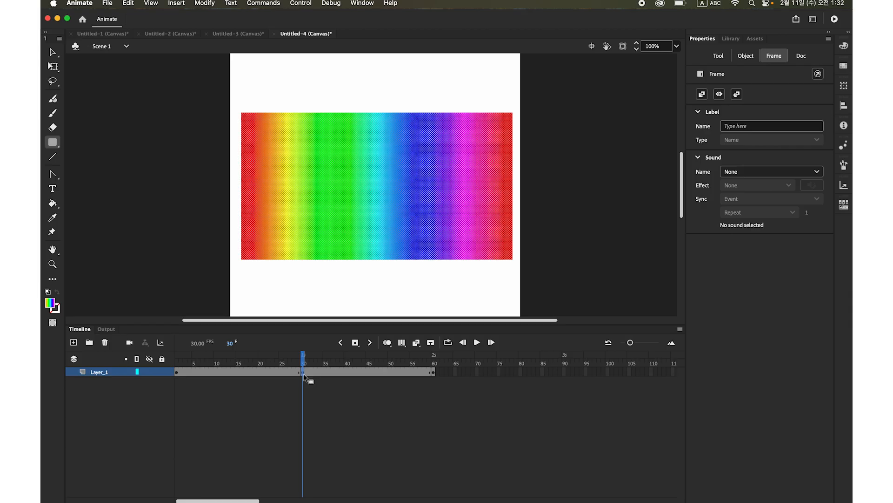
{"action": "left_click", "coordinate": [844, 47]}
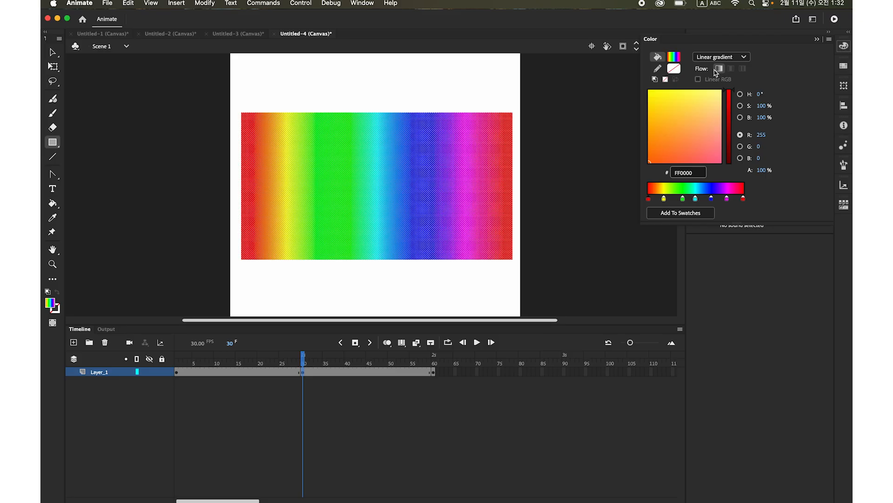
{"action": "left_click", "coordinate": [362, 4]}
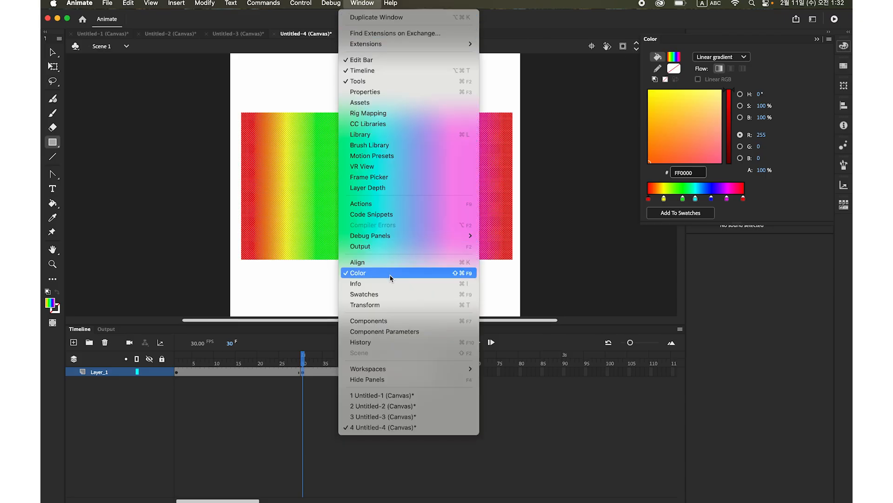
{"action": "left_click", "coordinate": [805, 195]}
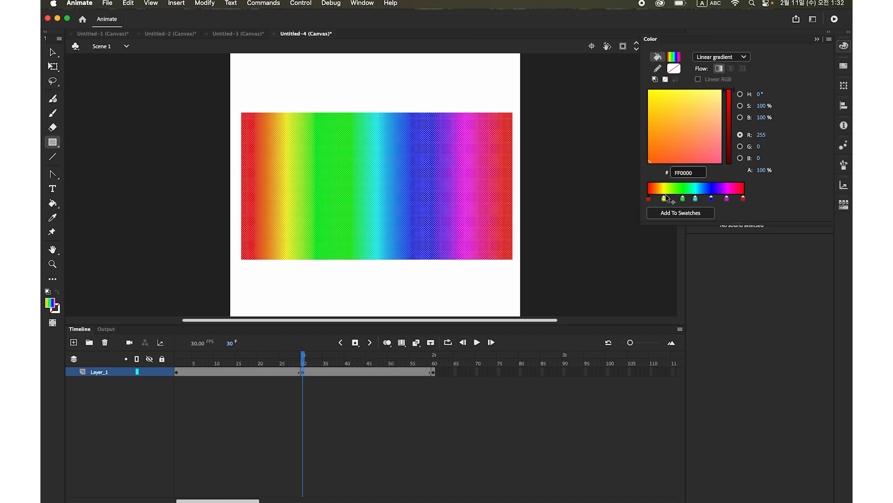
{"action": "mouse_move", "coordinate": [664, 199]}
{"action": "left_mouse_down"}
{"action": "mouse_move", "coordinate": [677, 200]}
{"action": "mouse_move", "coordinate": [664, 200]}
{"action": "left_mouse_up"}
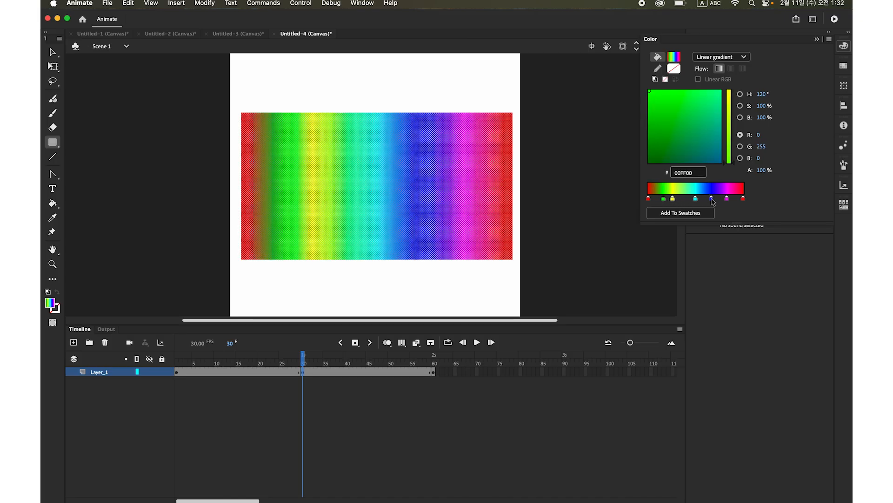
{"action": "mouse_move", "coordinate": [727, 199]}
{"action": "left_mouse_down"}
{"action": "mouse_move", "coordinate": [686, 199]}
{"action": "mouse_move", "coordinate": [727, 200]}
{"action": "left_mouse_up"}
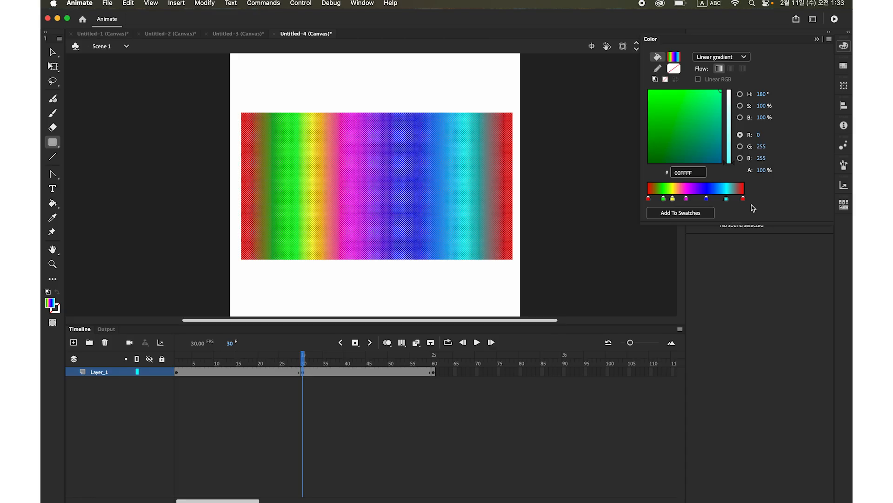
Step: Compare the rectangle's gradients at frames 1, 60 and 30, and create a shape tween between frames 1 and 30
{"action": "left_click", "coordinate": [177, 372]}
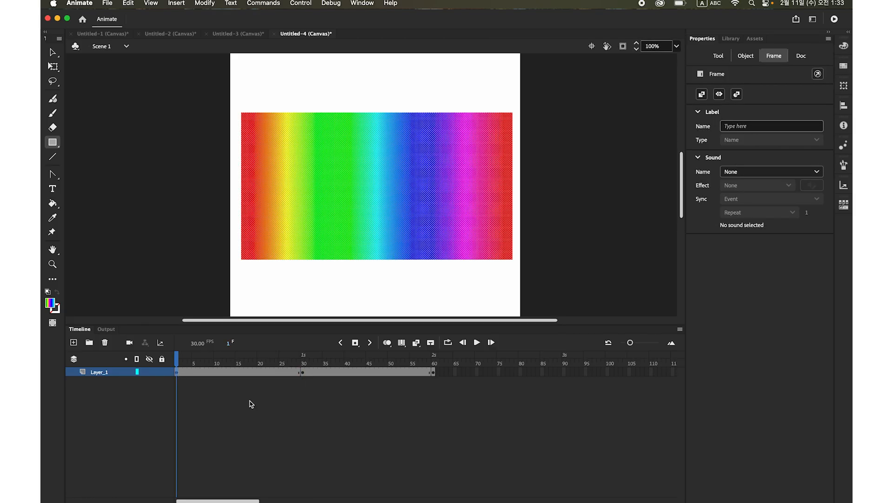
{"action": "left_click", "coordinate": [434, 362]}
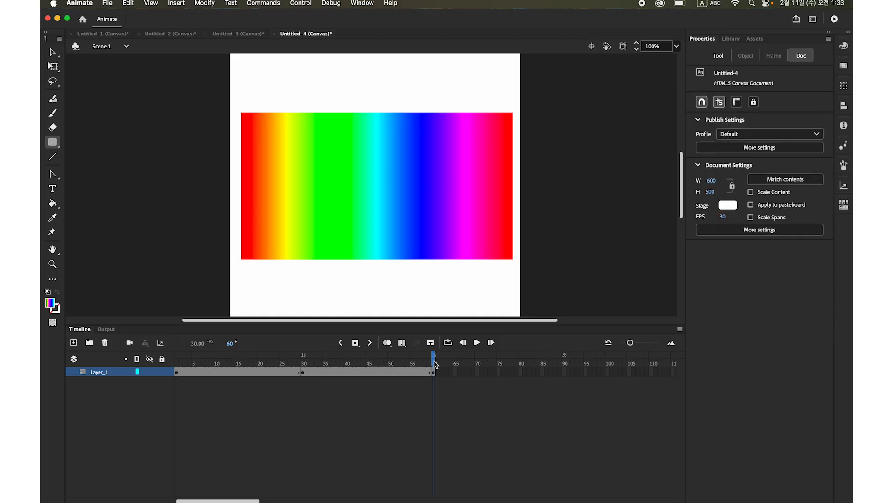
{"action": "left_click", "coordinate": [303, 363]}
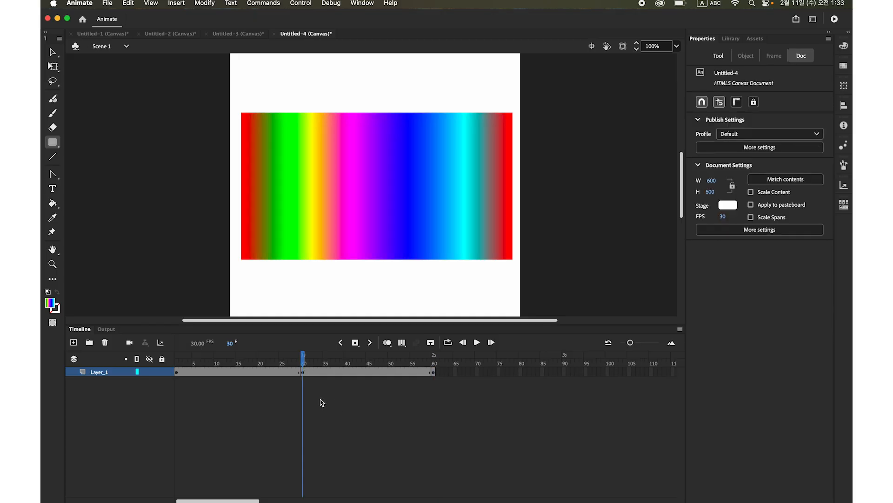
{"action": "left_click", "coordinate": [234, 371]}
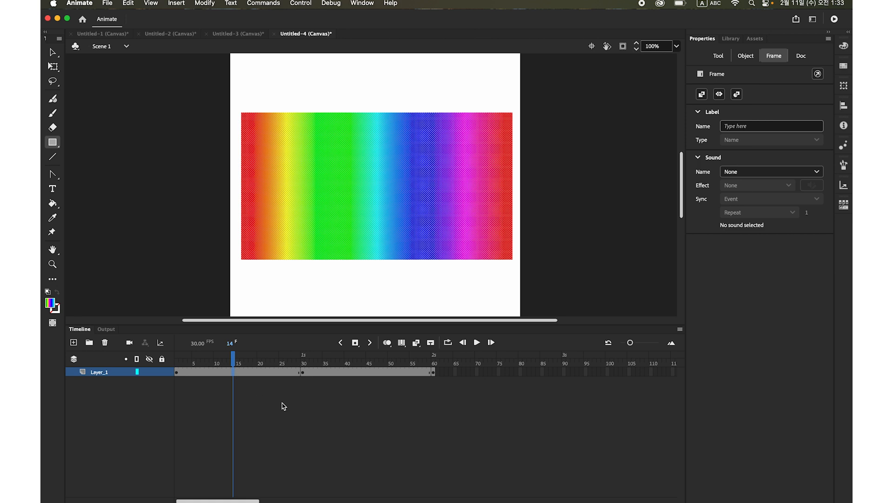
{"action": "right_click", "coordinate": [235, 374]}
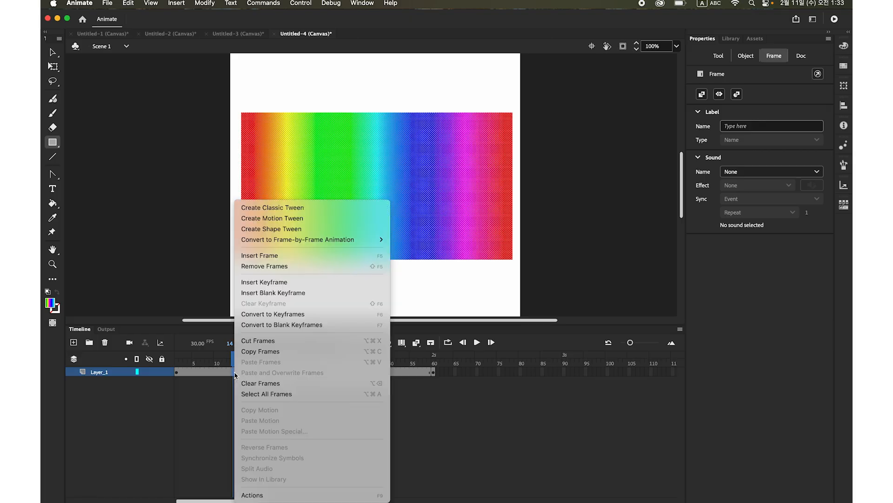
{"action": "left_click", "coordinate": [309, 230]}
Step: Create a shape tween between the gradient keyframes at frames 30 and 60
{"action": "left_click_drag", "start_coordinate": [235, 358], "coordinate": [362, 374]}
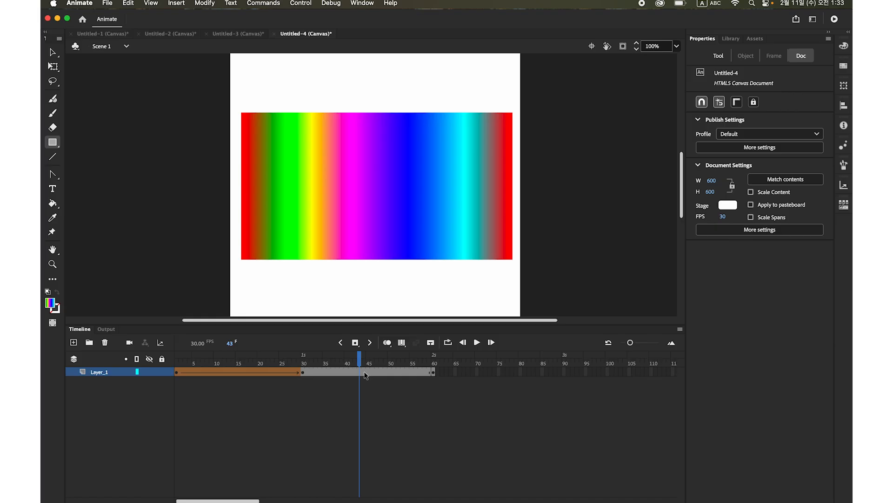
{"action": "left_click", "coordinate": [365, 373]}
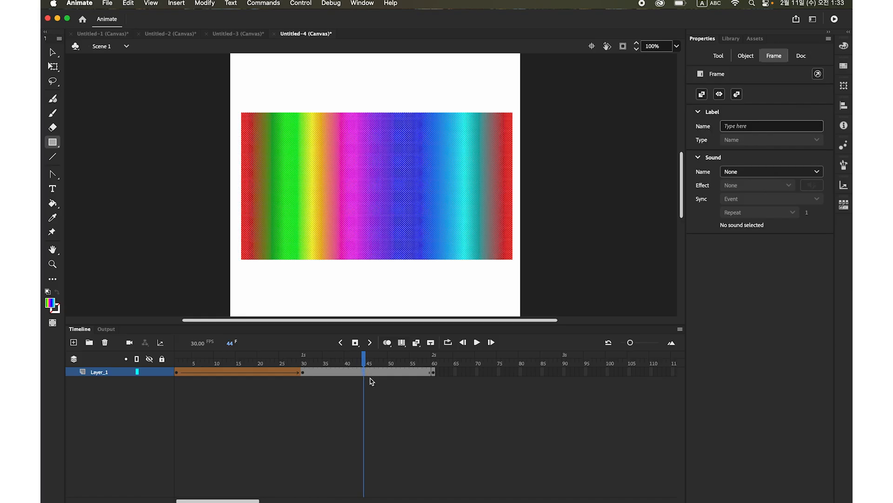
{"action": "right_click", "coordinate": [365, 372]}
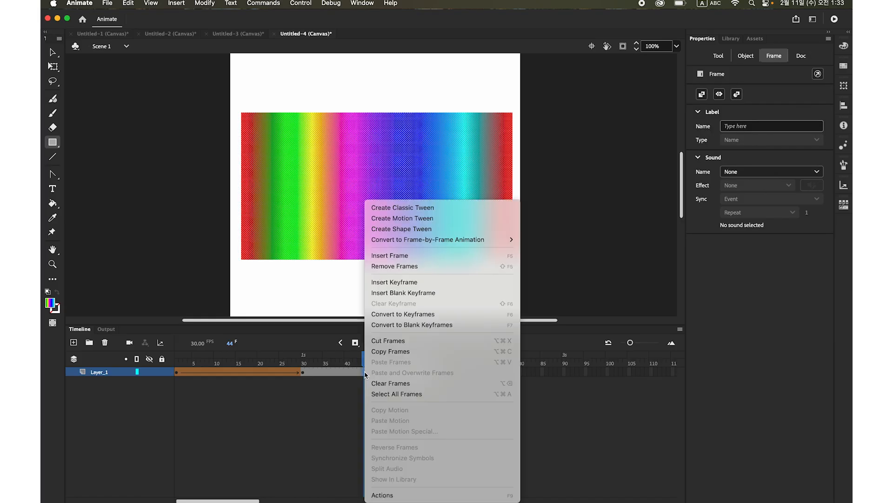
{"action": "left_click", "coordinate": [428, 229]}
Step: Preview the gradient tween up to frame 60, test the movie in the browser and switch back to Animate
{"action": "left_click_drag", "start_coordinate": [365, 358], "coordinate": [434, 377]}
{"action": "left_click", "coordinate": [301, 3]}
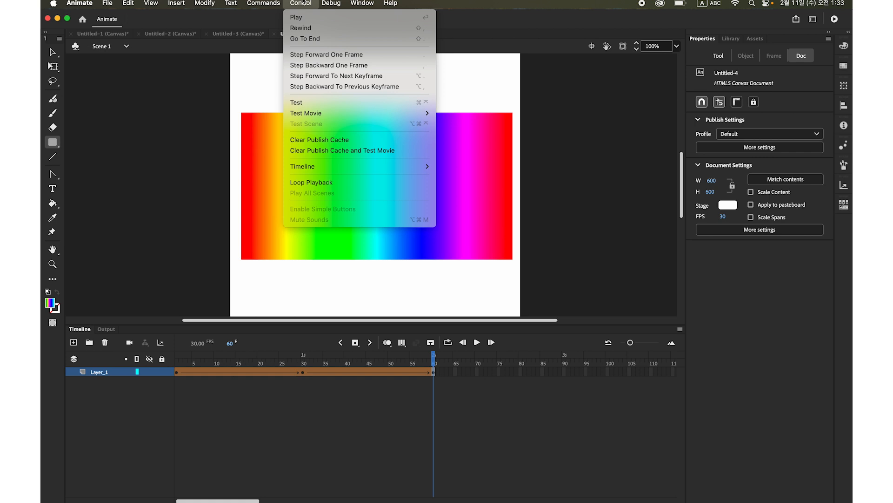
{"action": "mouse_move", "coordinate": [338, 113]}
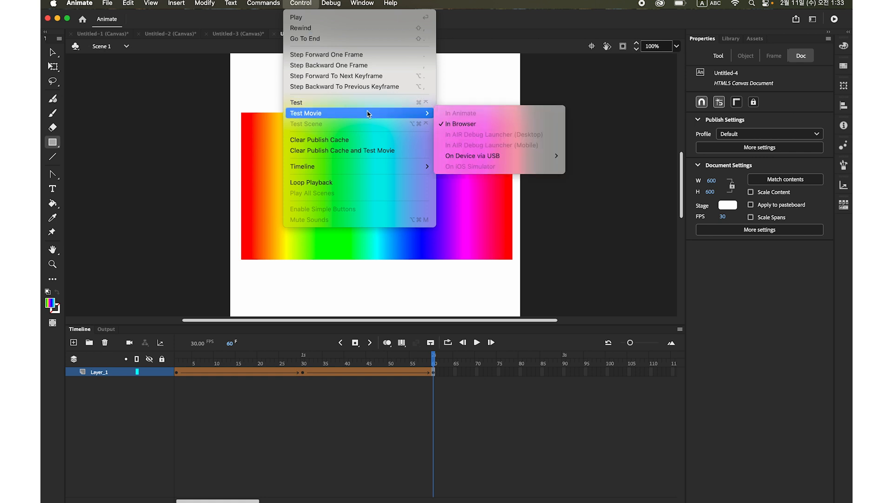
{"action": "left_click", "coordinate": [472, 124]}
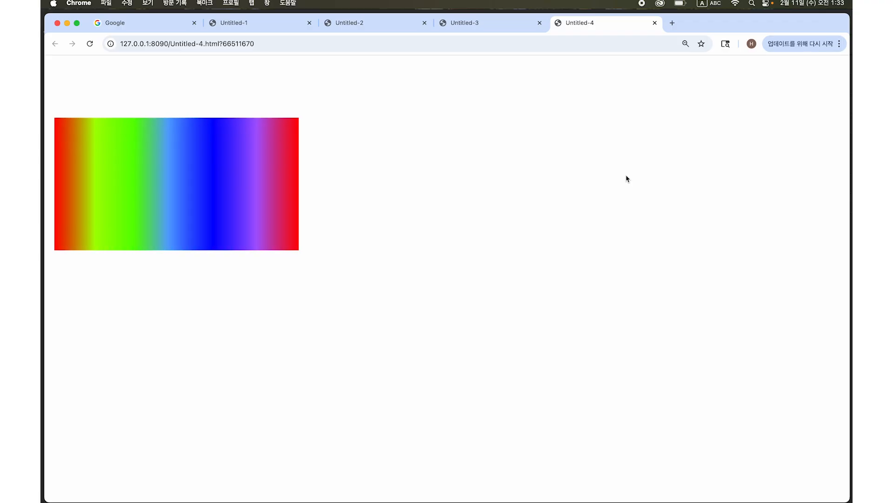
{"action": "mouse_move", "coordinate": [360, 501]}
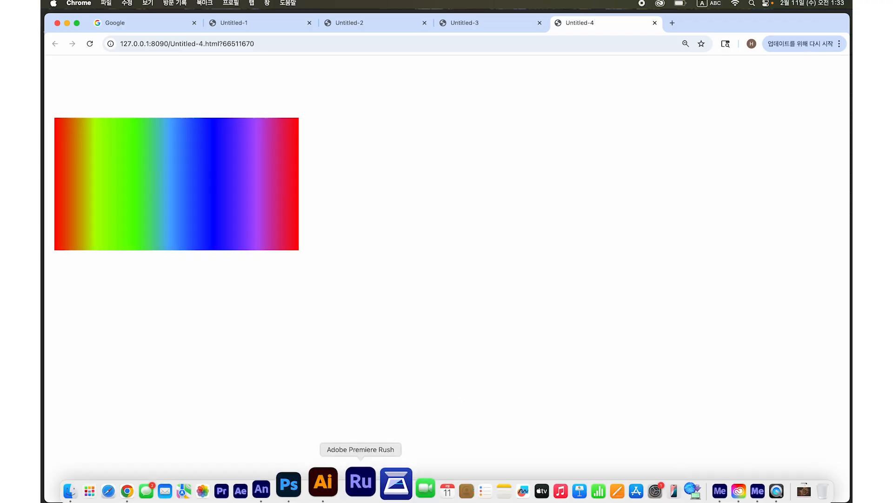
{"action": "left_click", "coordinate": [283, 486]}
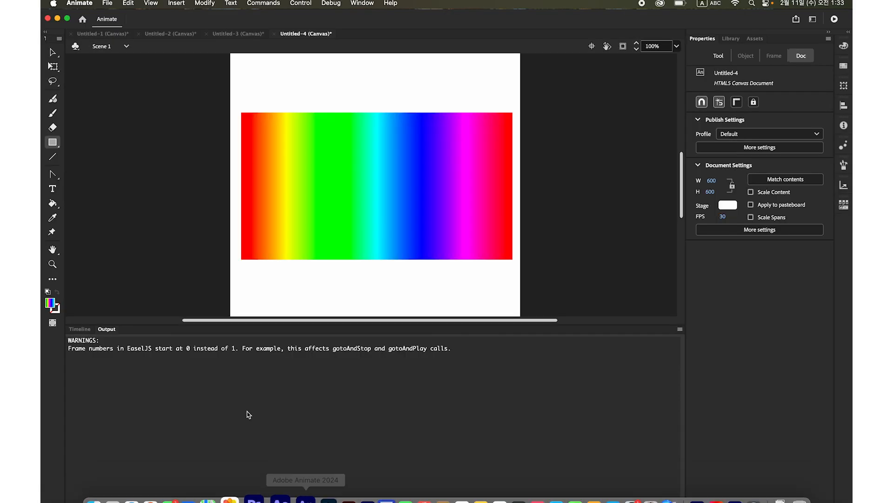
Step: Add a new layer above the gradient rectangle's layer in the timeline and select it
{"action": "left_click", "coordinate": [80, 329]}
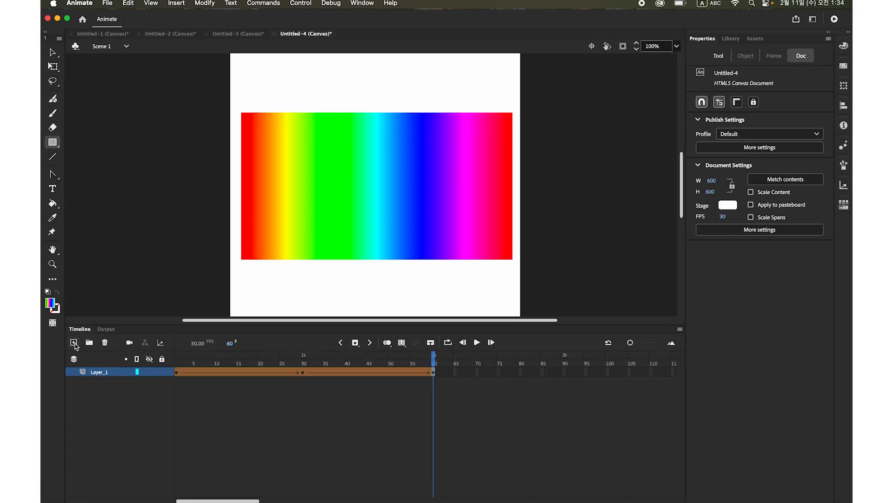
{"action": "left_click", "coordinate": [74, 343]}
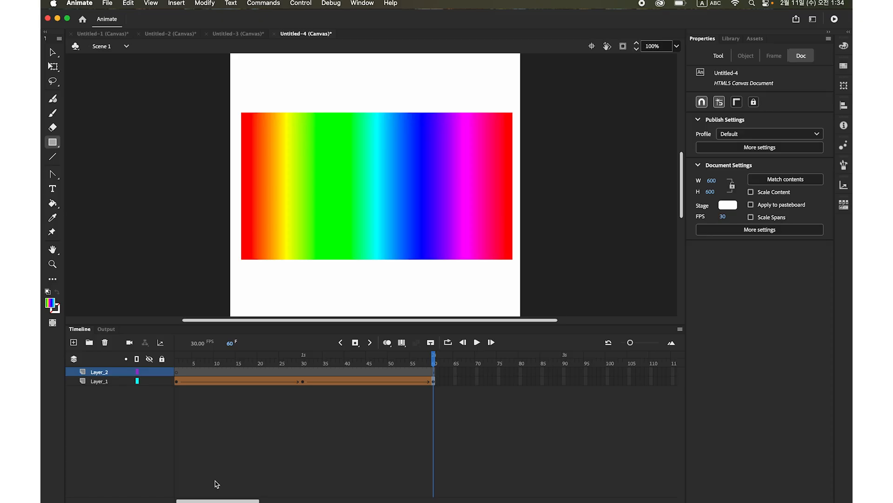
{"action": "left_click", "coordinate": [102, 373]}
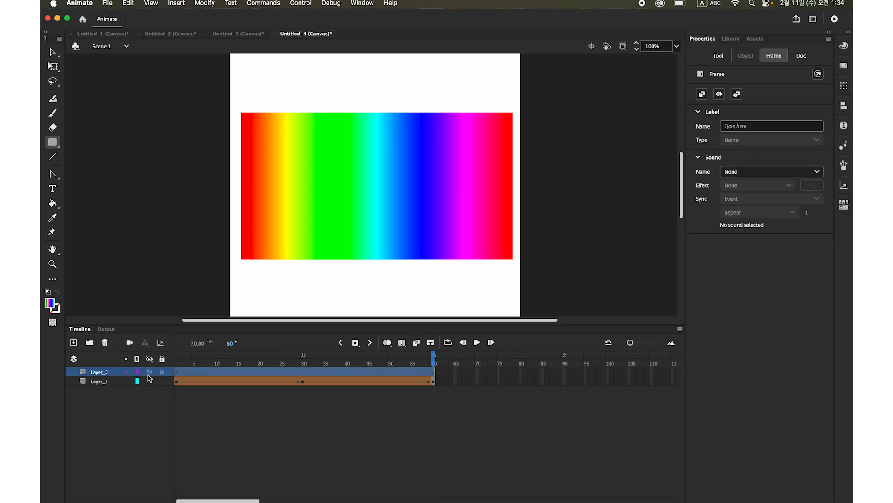
Step: Set up the Text tool with the Impact font at size 96
{"action": "left_click", "coordinate": [52, 189]}
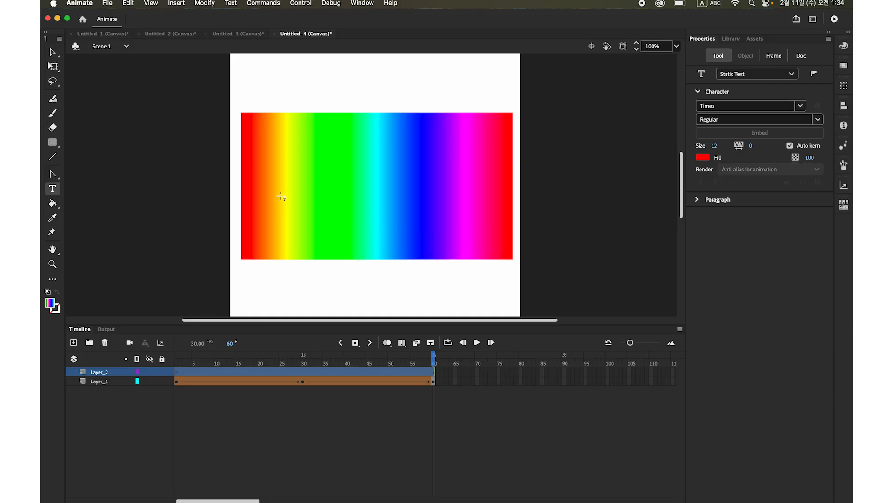
{"action": "left_click_drag", "start_coordinate": [715, 146], "coordinate": [810, 159]}
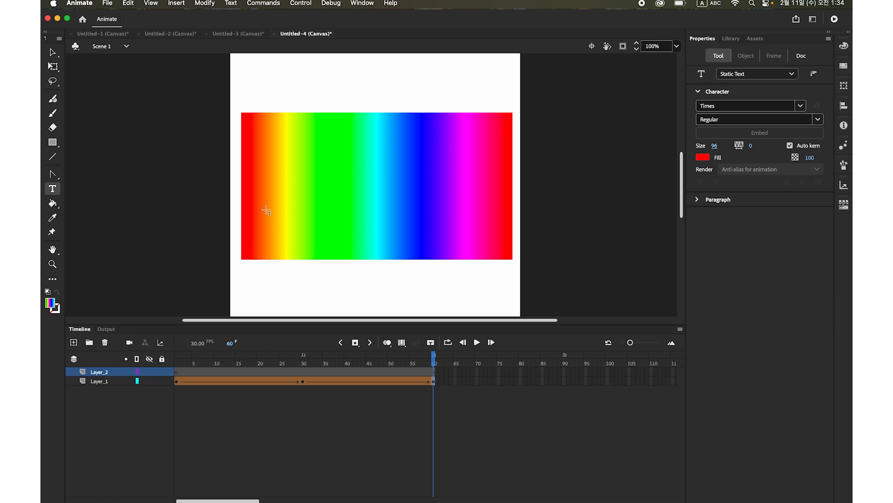
{"action": "left_click", "coordinate": [801, 106]}
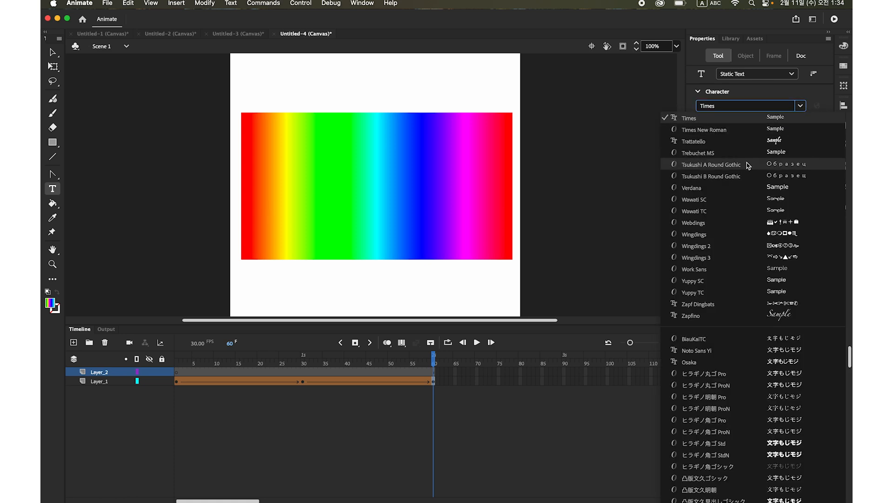
{"action": "scroll", "coordinate": [748, 165], "scroll_direction": "down", "scroll_amount": 5}
{"action": "scroll", "coordinate": [749, 166], "scroll_direction": "up", "scroll_amount": 20}
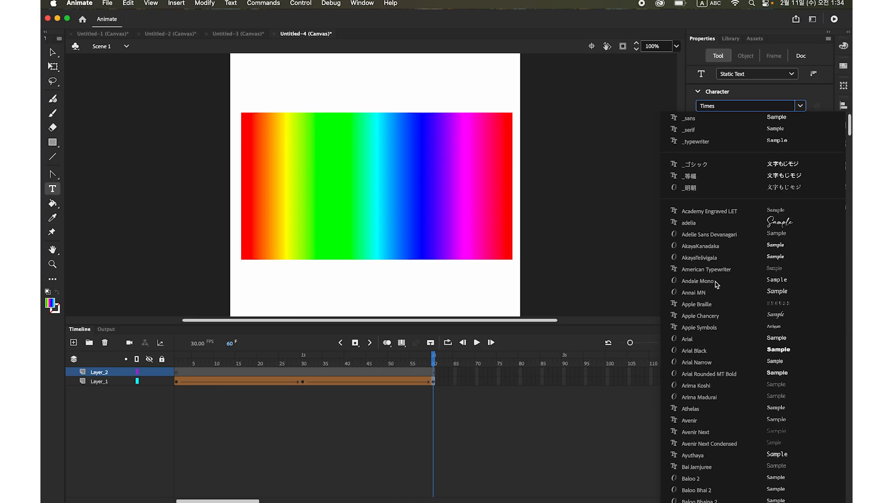
{"action": "scroll", "coordinate": [711, 305], "scroll_direction": "down", "scroll_amount": 6}
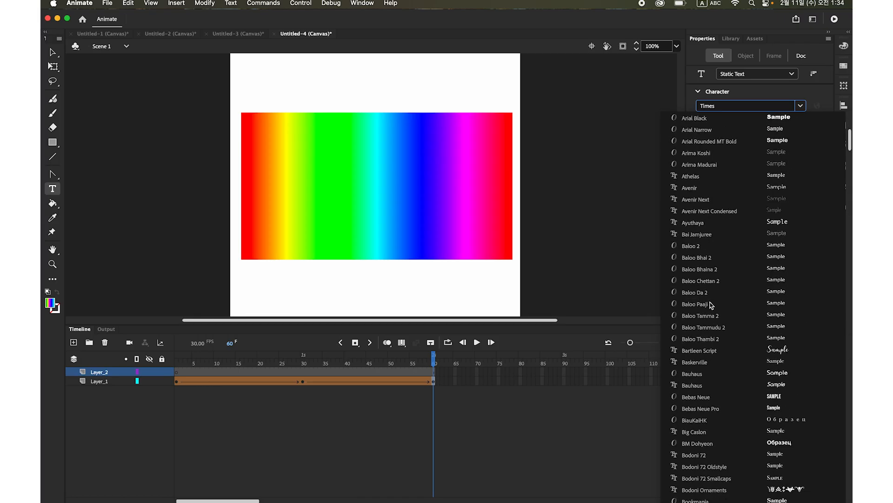
{"action": "scroll", "coordinate": [711, 305], "scroll_direction": "down", "scroll_amount": 12}
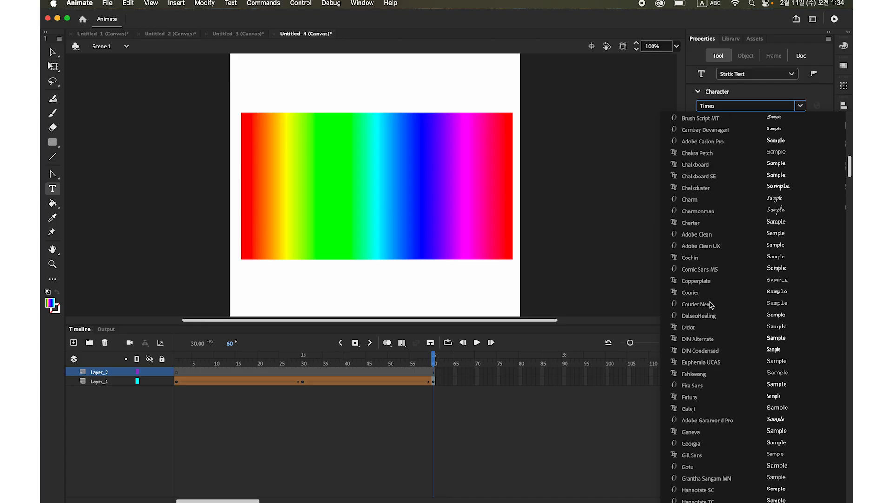
{"action": "scroll", "coordinate": [705, 304], "scroll_direction": "down", "scroll_amount": 9}
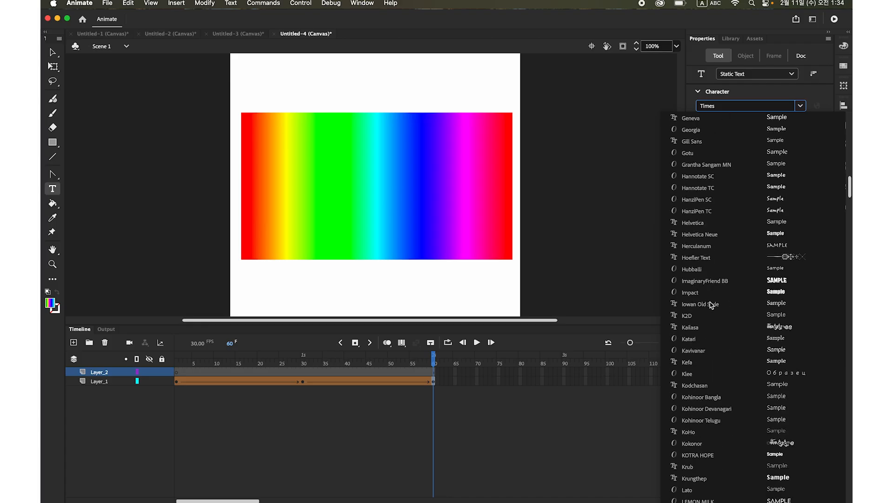
{"action": "left_click", "coordinate": [691, 292]}
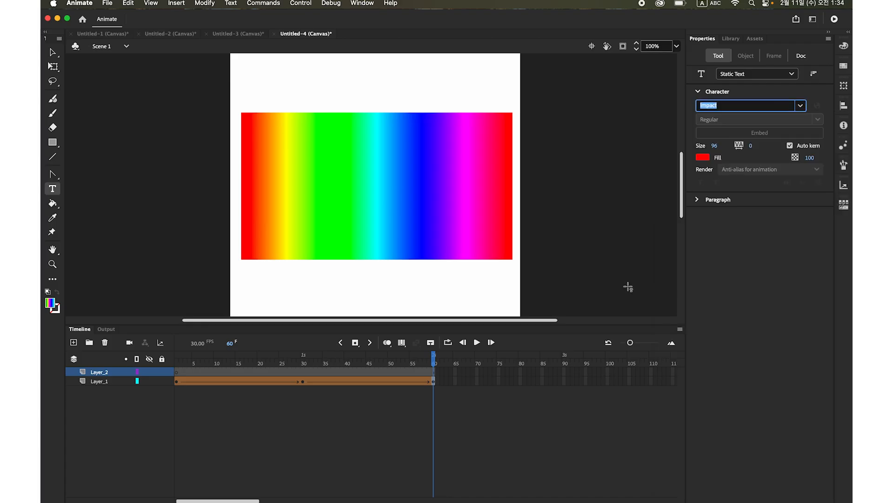
Step: Place the static text "RAINBOW" over the gradient rectangle on the new layer
{"action": "left_click", "coordinate": [263, 212]}
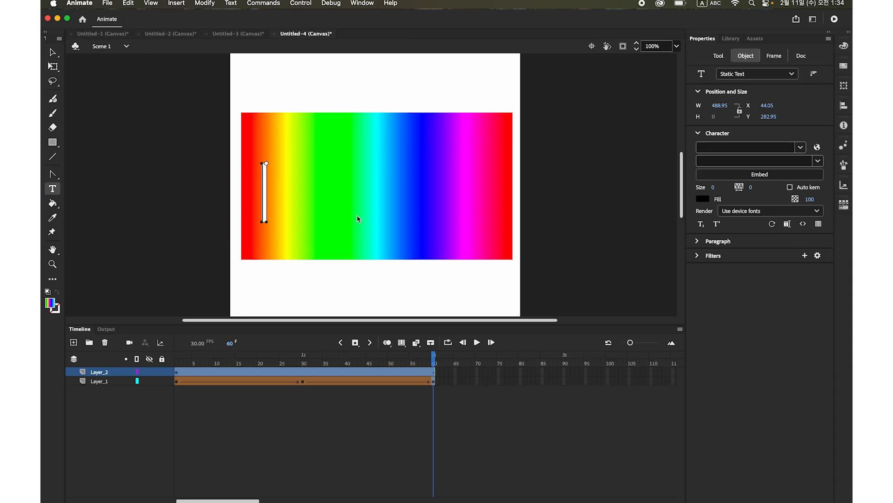
{"action": "type", "text": "RA"}
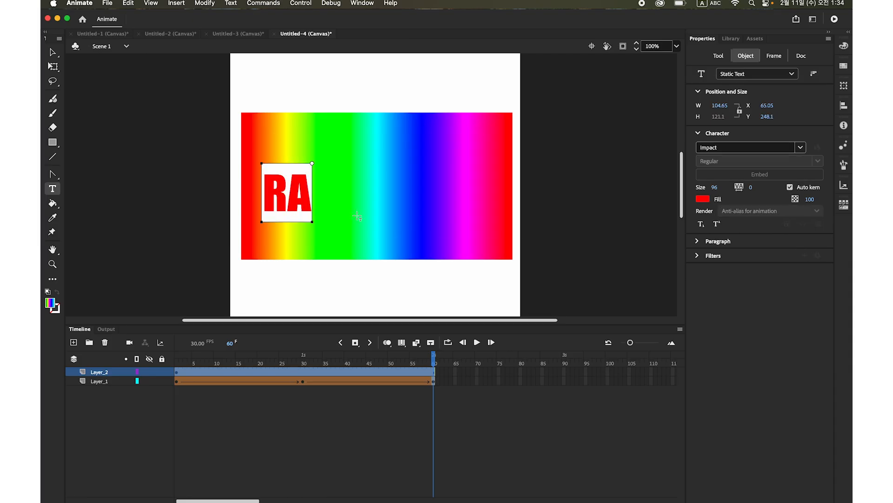
{"action": "type", "text": "INBOW"}
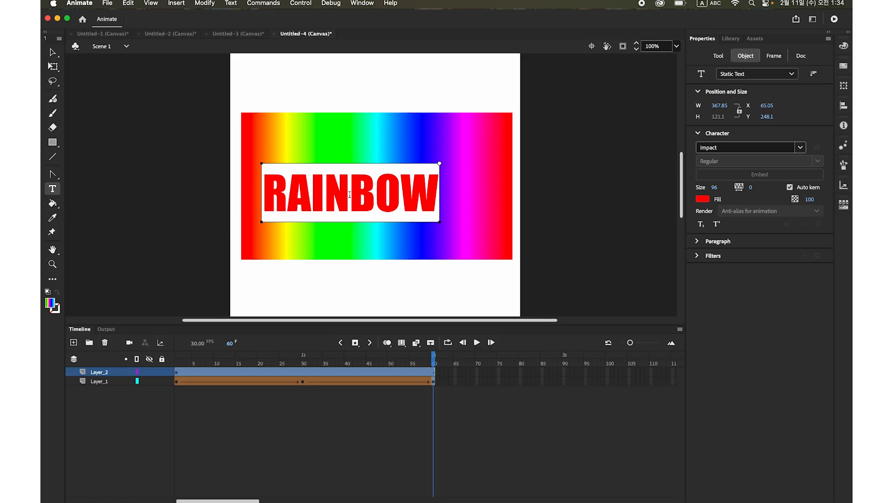
Step: Change the RAINBOW text's fill to black and centre the text on the gradient rectangle
{"action": "left_click", "coordinate": [53, 52]}
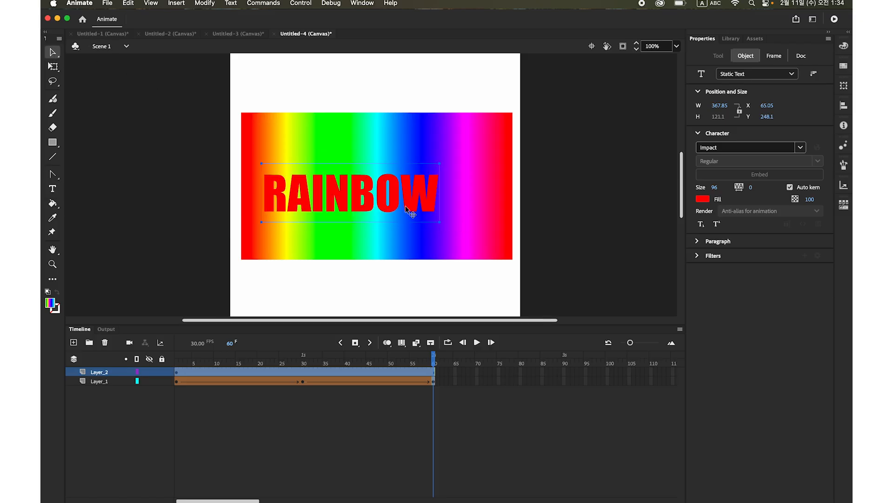
{"action": "left_click_drag", "start_coordinate": [396, 200], "coordinate": [440, 193]}
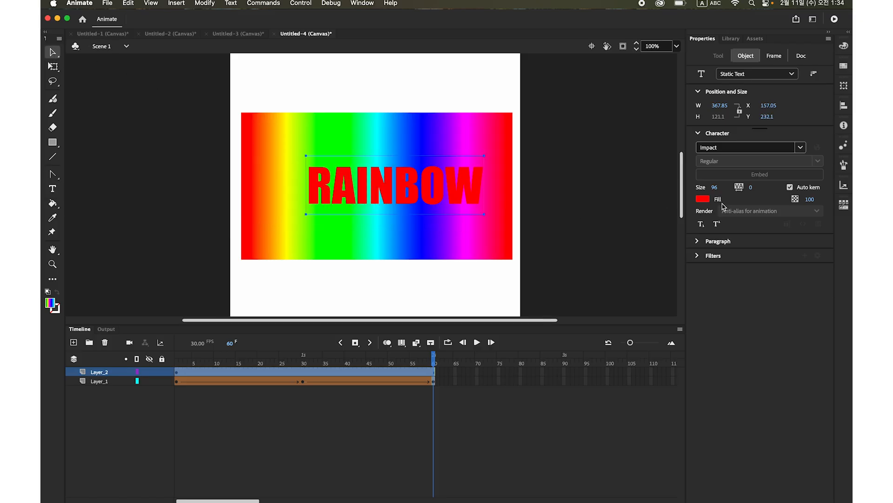
{"action": "left_click", "coordinate": [703, 198]}
{"action": "left_click", "coordinate": [551, 229]}
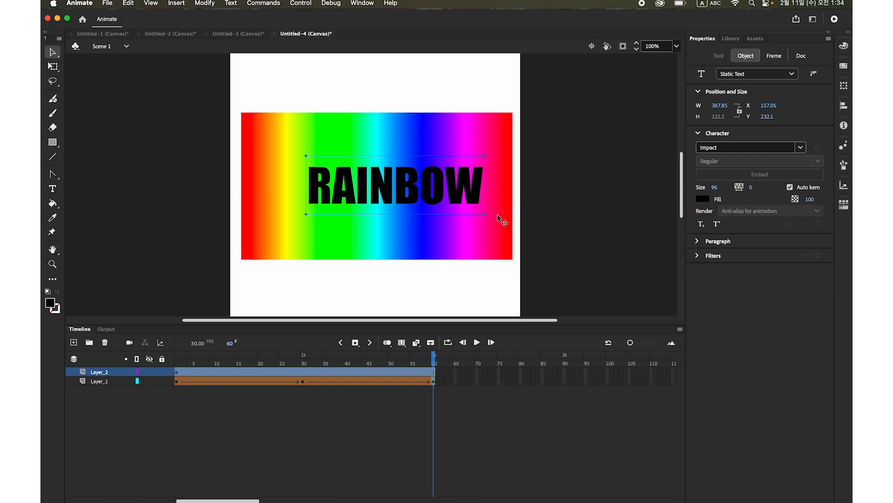
{"action": "left_click_drag", "start_coordinate": [436, 194], "coordinate": [416, 197]}
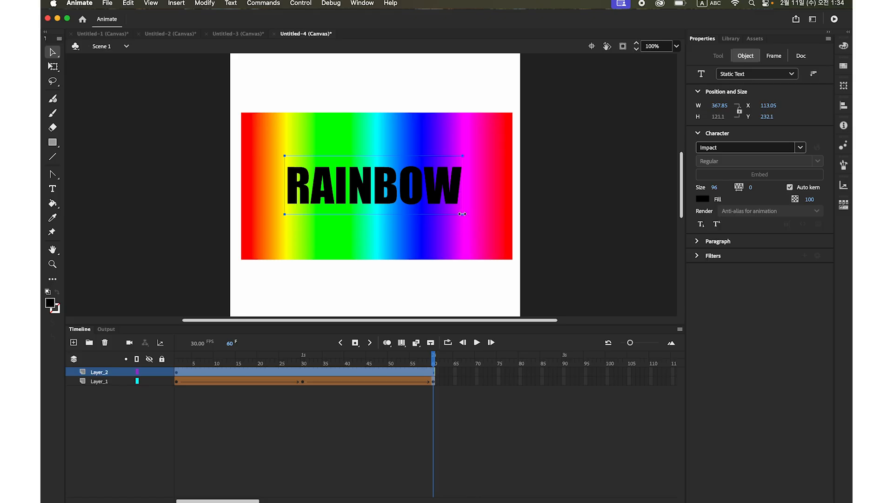
Step: Break the RAINBOW text apart twice, into single letters and into editable shapes
{"action": "left_click", "coordinate": [211, 4]}
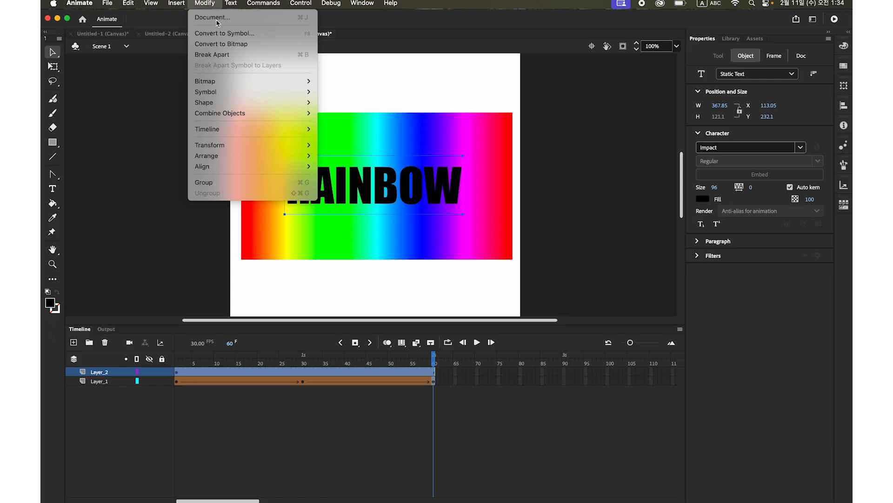
{"action": "left_click", "coordinate": [227, 56]}
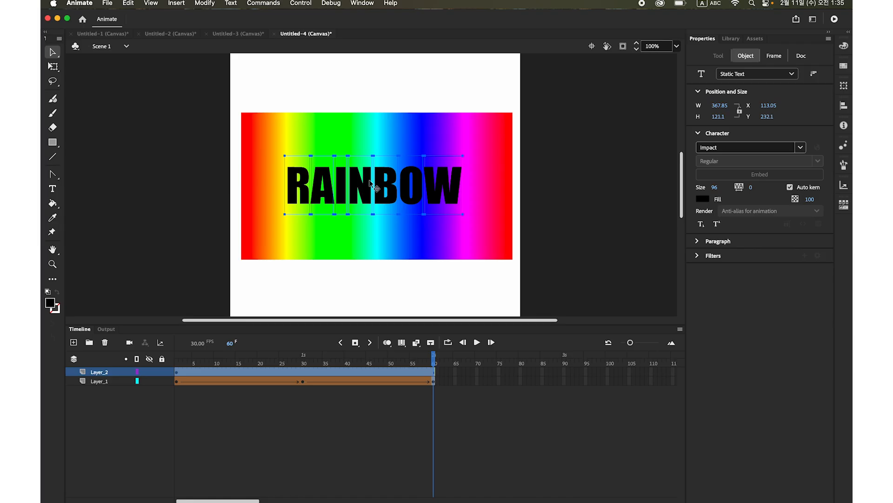
{"action": "left_click", "coordinate": [209, 4]}
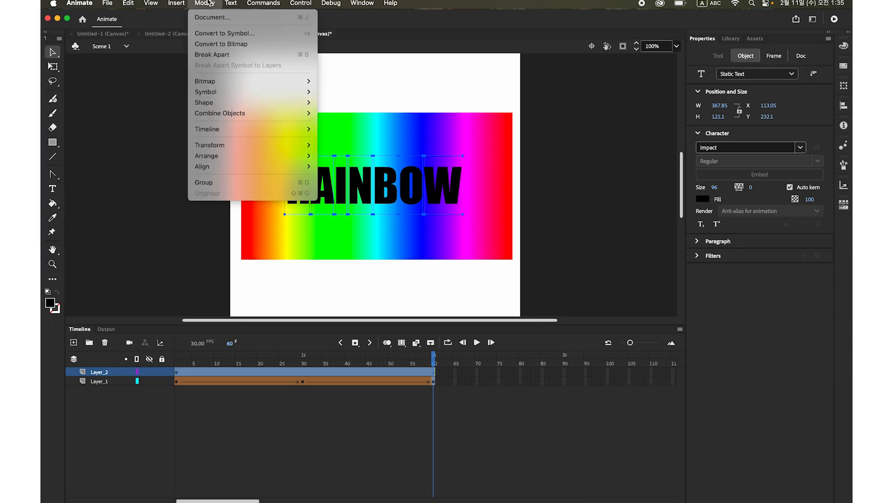
{"action": "left_click", "coordinate": [236, 58]}
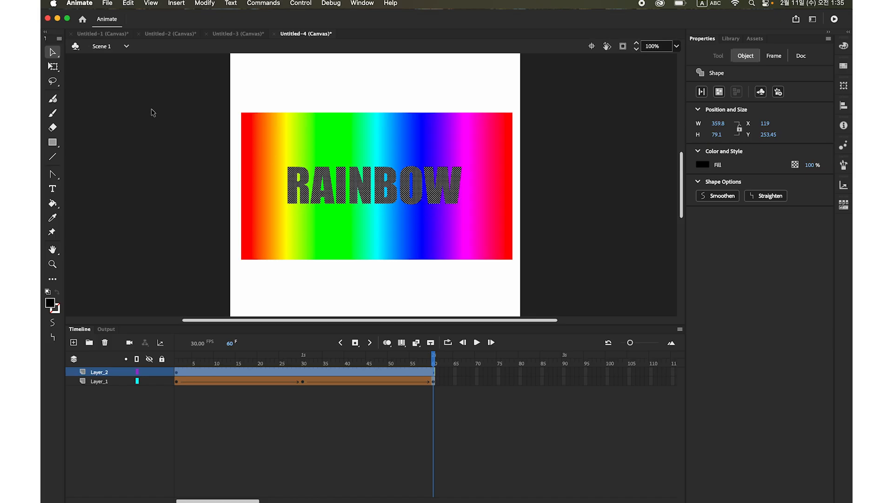
Step: Enlarge the RAINBOW shapes with Free Transform to about 528 by 203 px, nearly filling the gradient rectangle, and deselect them
{"action": "left_click", "coordinate": [54, 67]}
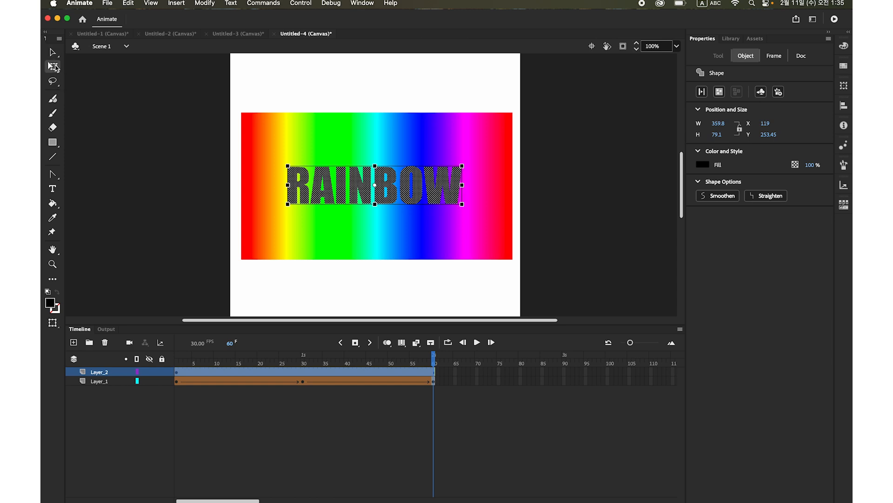
{"action": "left_click_drag", "start_coordinate": [376, 205], "coordinate": [375, 234]}
{"action": "left_click_drag", "start_coordinate": [462, 184], "coordinate": [468, 207]}
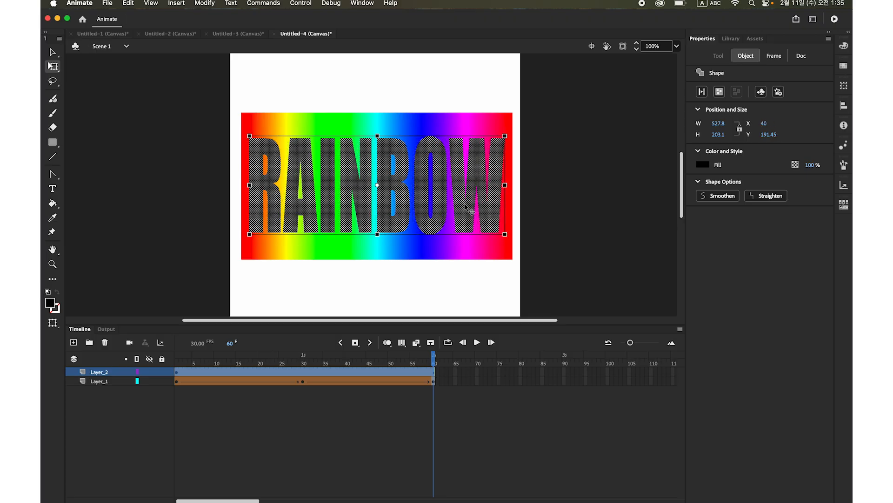
{"action": "left_click", "coordinate": [53, 52]}
{"action": "left_click", "coordinate": [143, 128]}
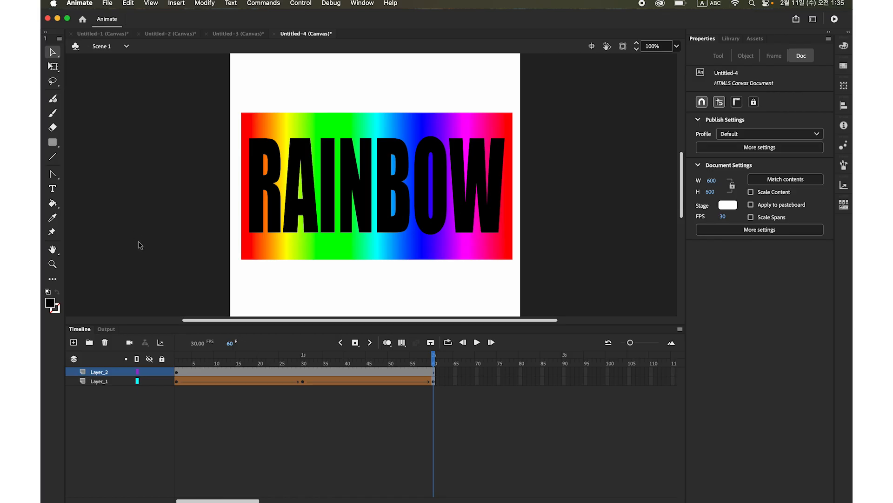
Step: Turn the RAINBOW text layer into a mask for the gradient rectangle's layer
{"action": "left_click", "coordinate": [85, 375]}
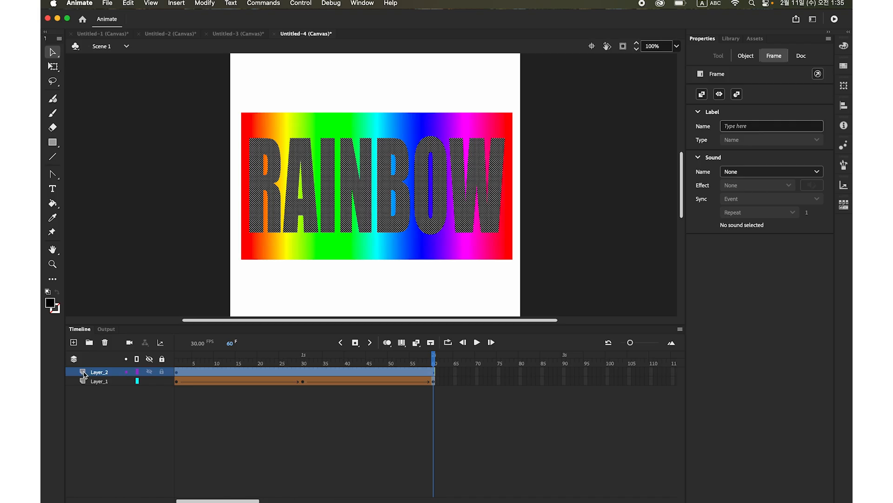
{"action": "right_click", "coordinate": [84, 375]}
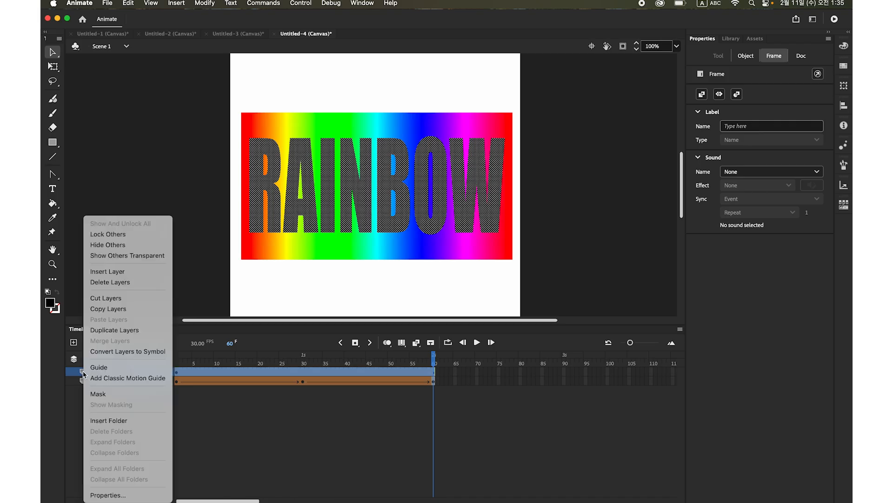
{"action": "left_click", "coordinate": [113, 395]}
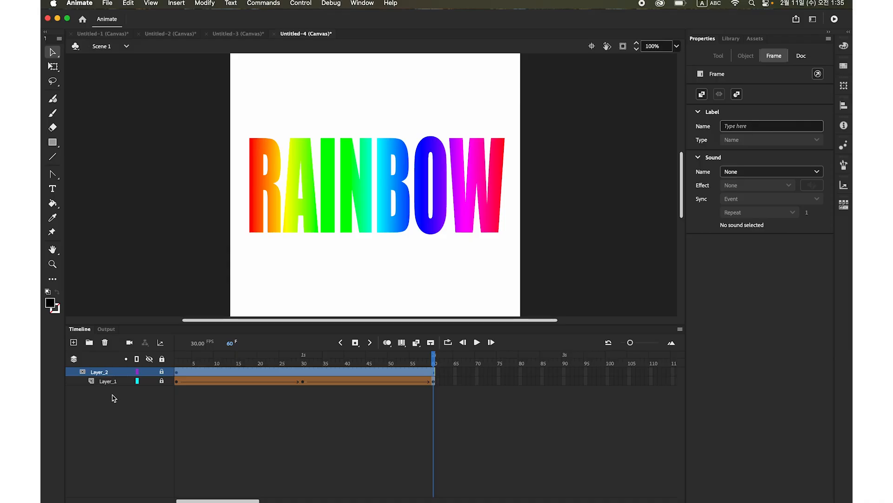
Step: Scrub the masked gradient tween back to frame 13, test the movie in the browser and return to Animate's timeline
{"action": "left_click_drag", "start_coordinate": [437, 365], "coordinate": [229, 365]}
{"action": "left_click", "coordinate": [267, 300]}
{"action": "left_click", "coordinate": [301, 4]}
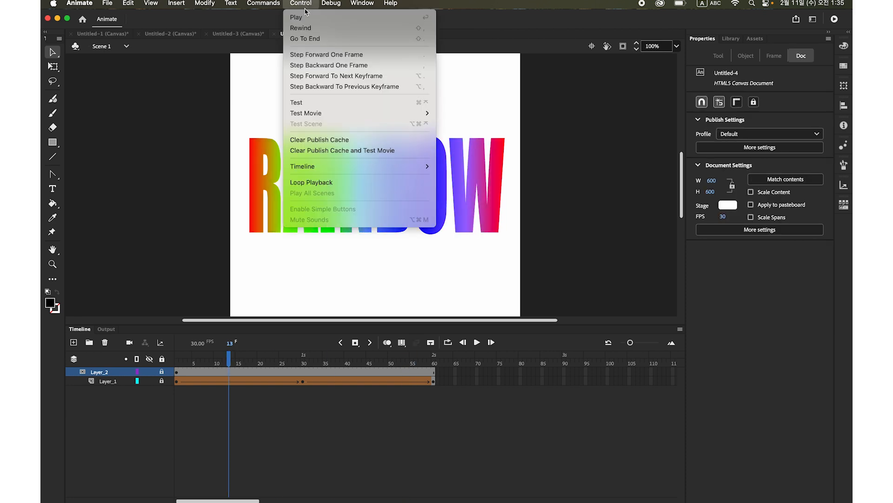
{"action": "mouse_move", "coordinate": [351, 113]}
{"action": "left_click", "coordinate": [474, 123]}
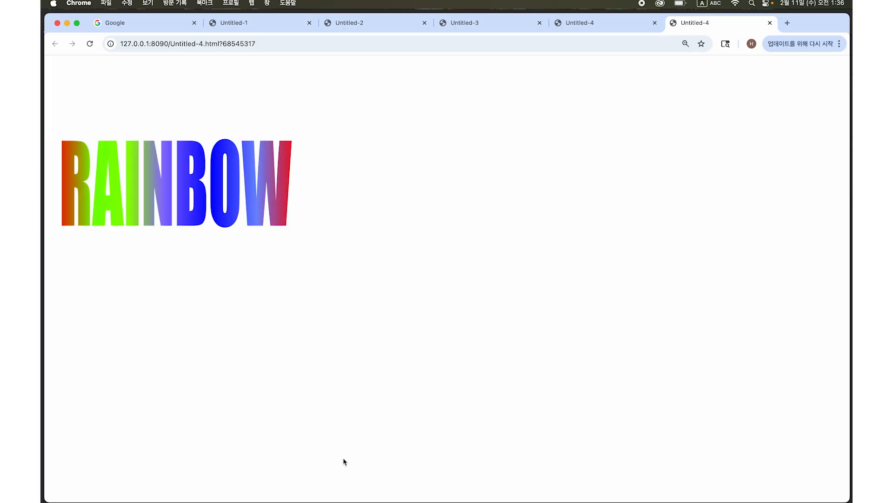
{"action": "mouse_move", "coordinate": [344, 500]}
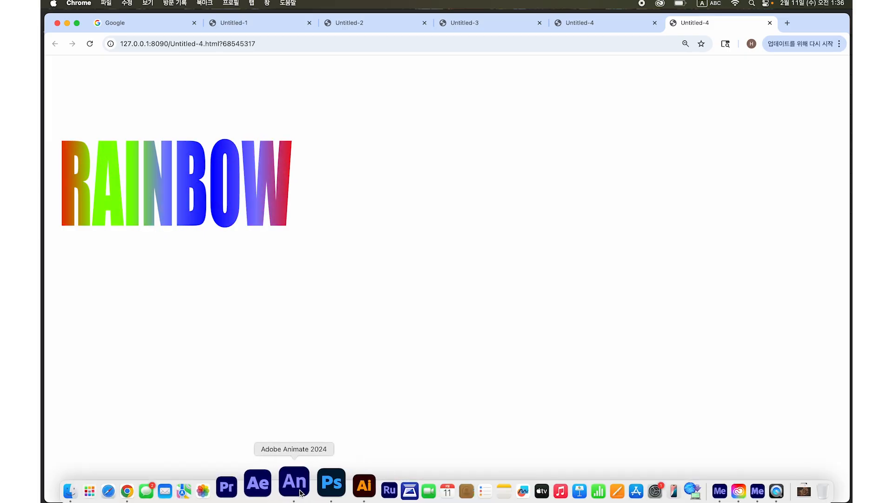
{"action": "left_click", "coordinate": [294, 483]}
{"action": "left_click", "coordinate": [81, 329]}
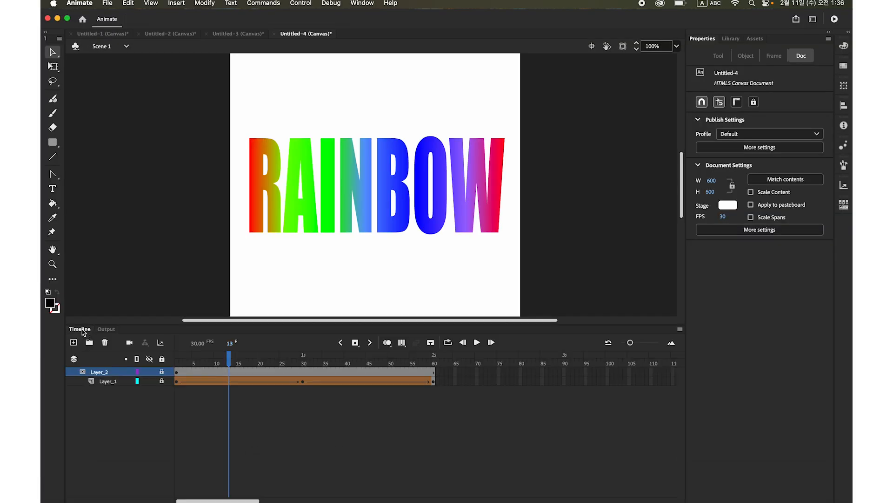
Step: Review all the tested animations in Chrome, from the Untitled-1 circle to the masked RAINBOW text, and switch back to Animate
{"action": "mouse_move", "coordinate": [262, 498]}
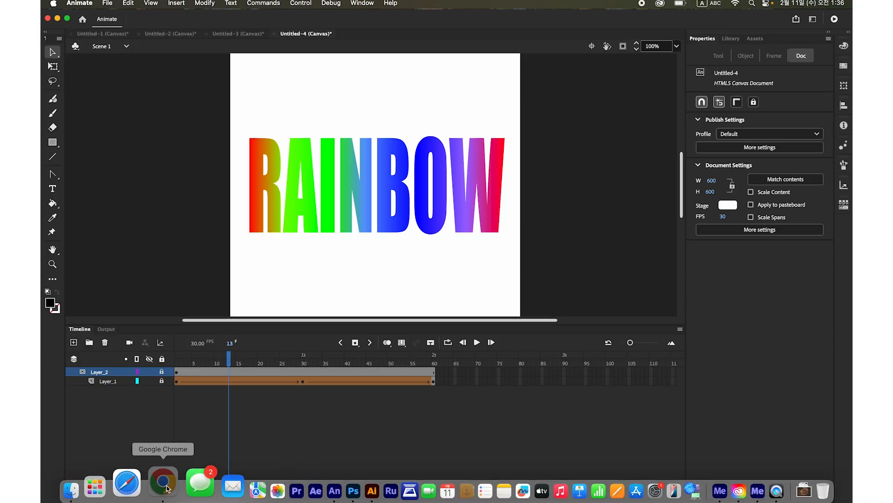
{"action": "left_click", "coordinate": [160, 483]}
{"action": "left_click", "coordinate": [261, 24]}
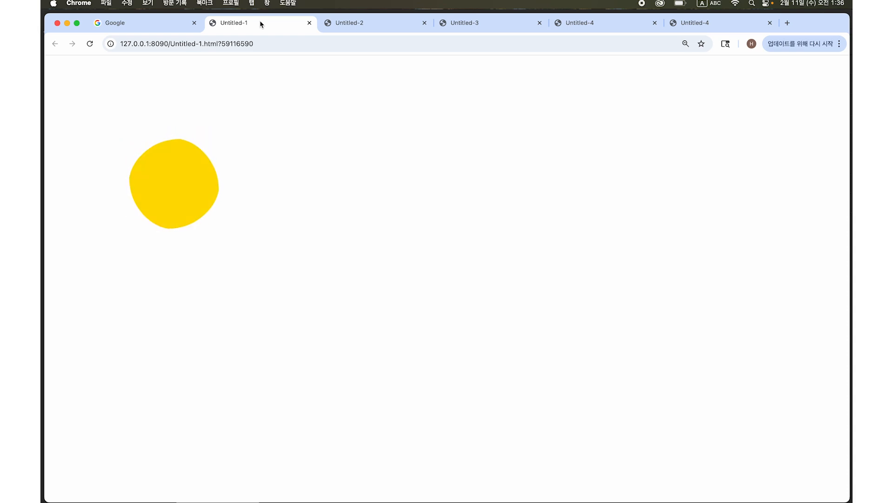
{"action": "left_click", "coordinate": [376, 26]}
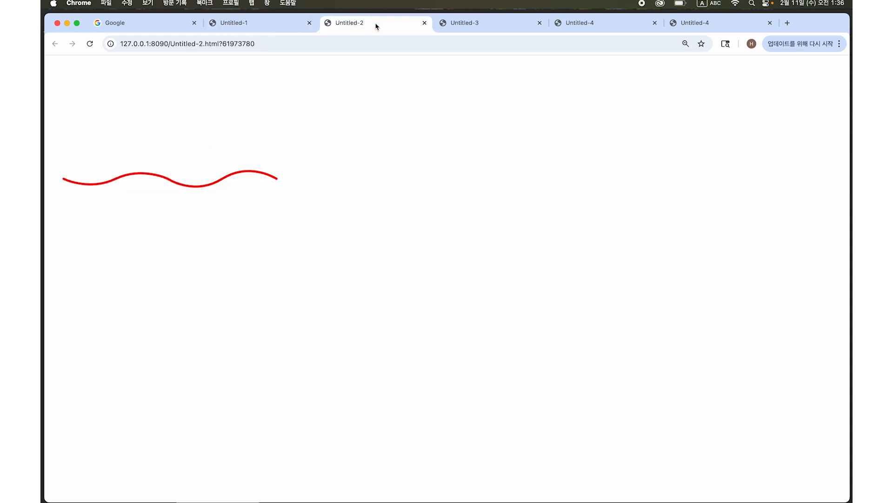
{"action": "left_click", "coordinate": [495, 28]}
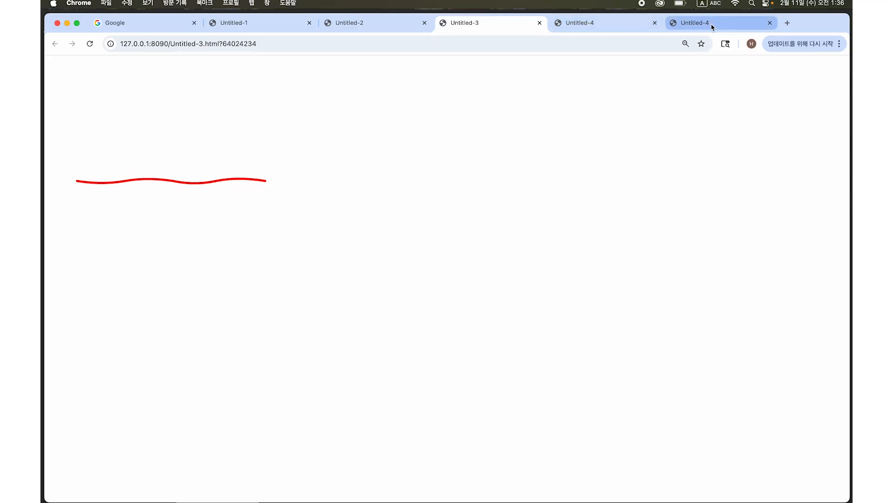
{"action": "left_click", "coordinate": [611, 26]}
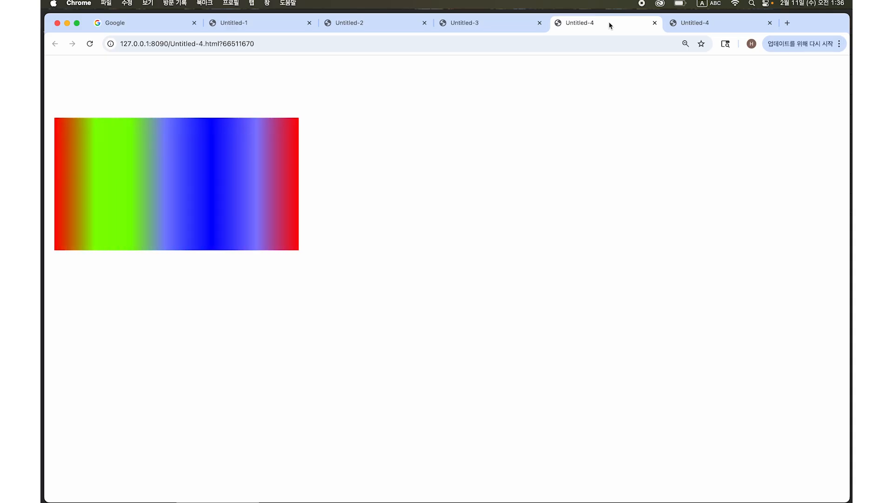
{"action": "left_click", "coordinate": [701, 22]}
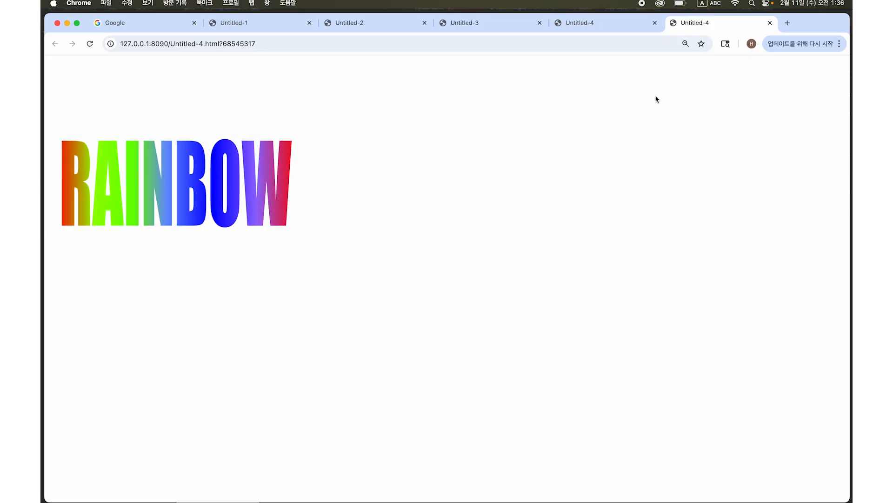
{"action": "mouse_move", "coordinate": [340, 484]}
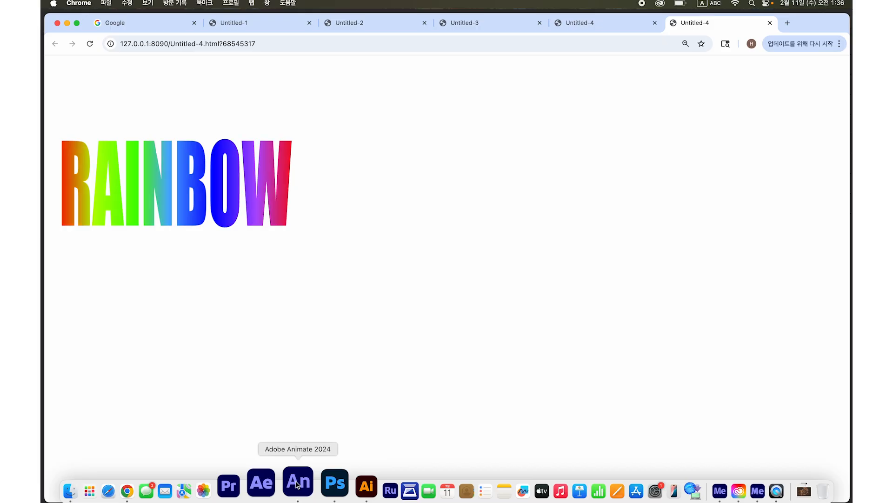
{"action": "left_click", "coordinate": [297, 483]}
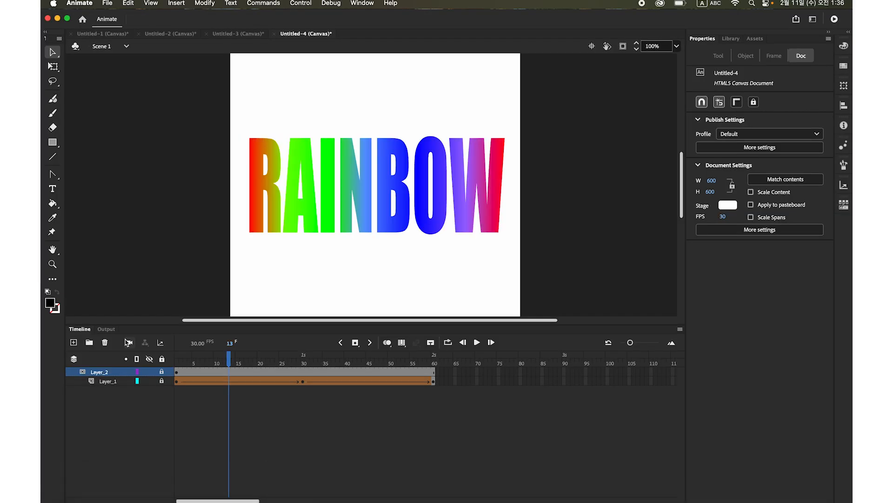